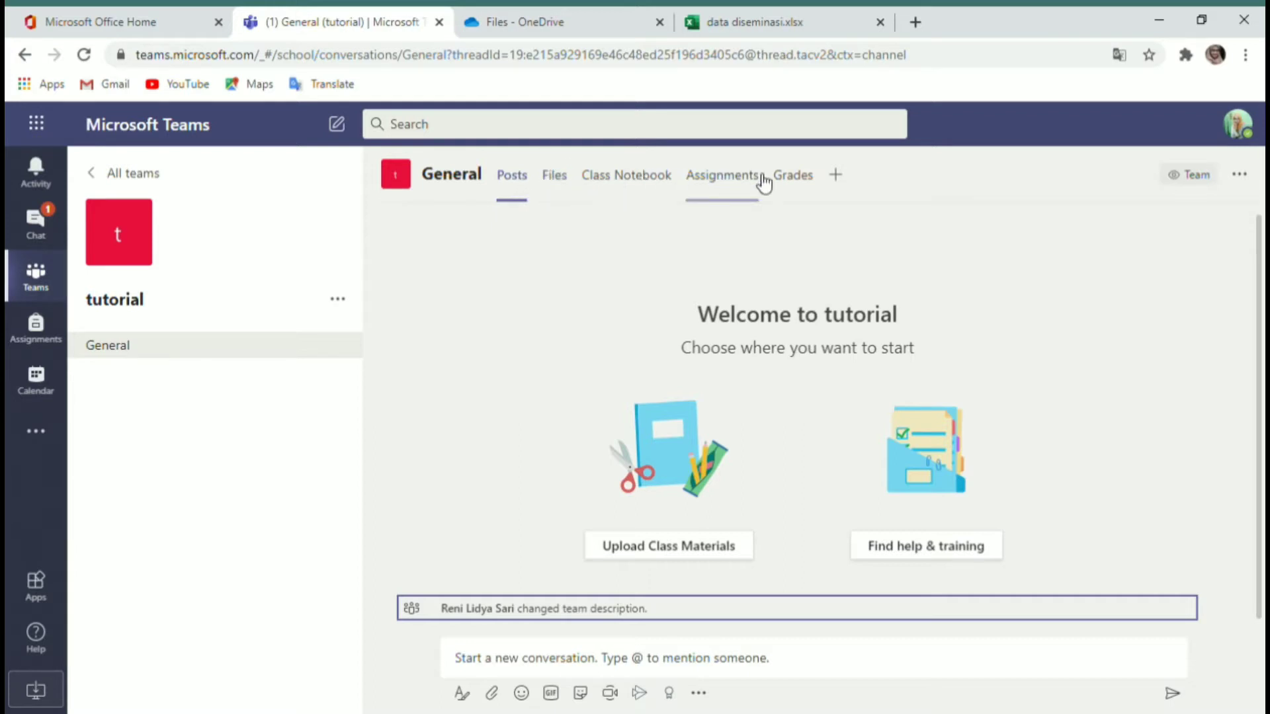
Start a new assignment in the General channel of the tutorial team
left_click(724, 183)
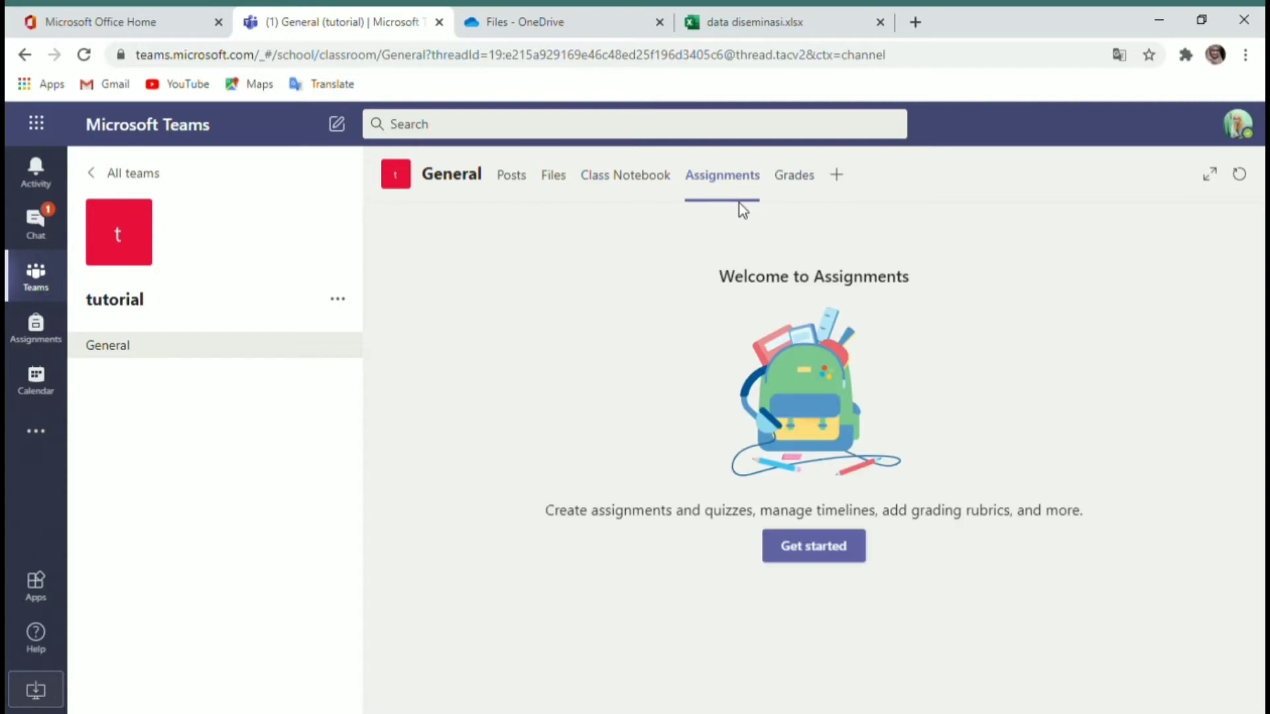
left_click(806, 561)
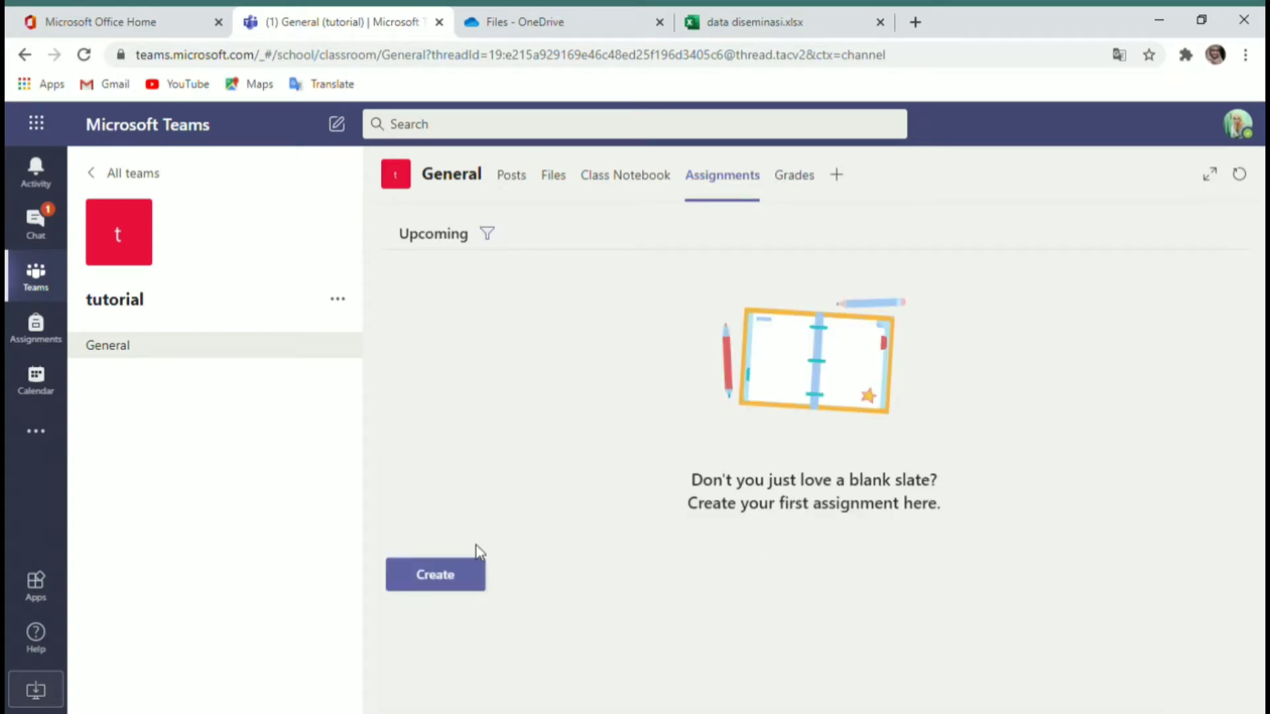
left_click(466, 592)
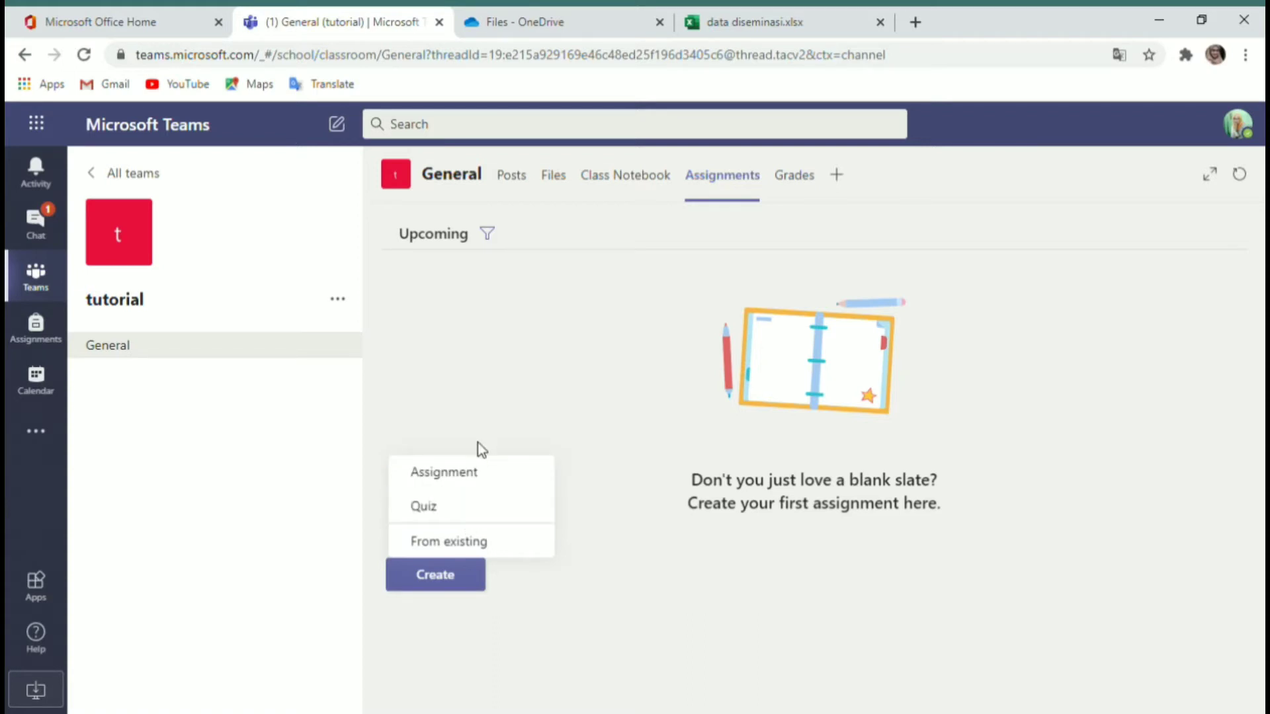
left_click(465, 480)
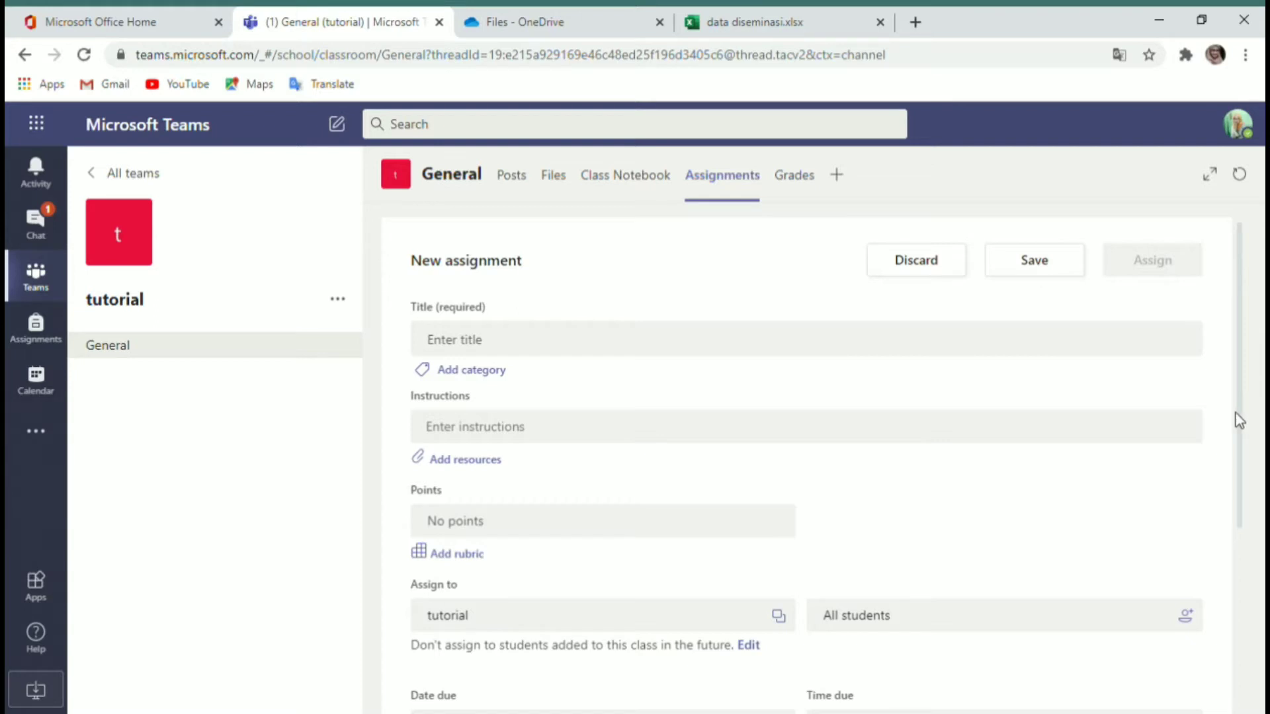
Title the new assignment "menulis cerpen"
mouse_move(1236, 412)
left_mouse_down()
mouse_move(1234, 425)
mouse_move(1233, 415)
left_mouse_up()
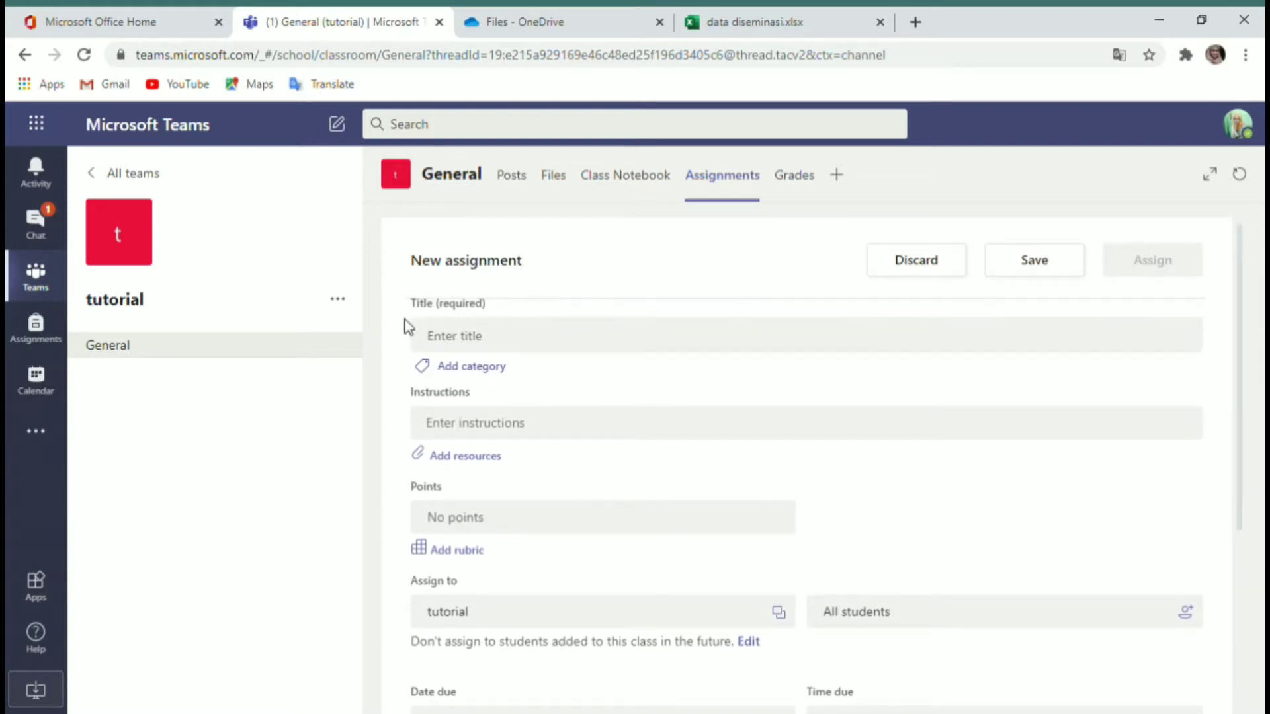
left_click(465, 349)
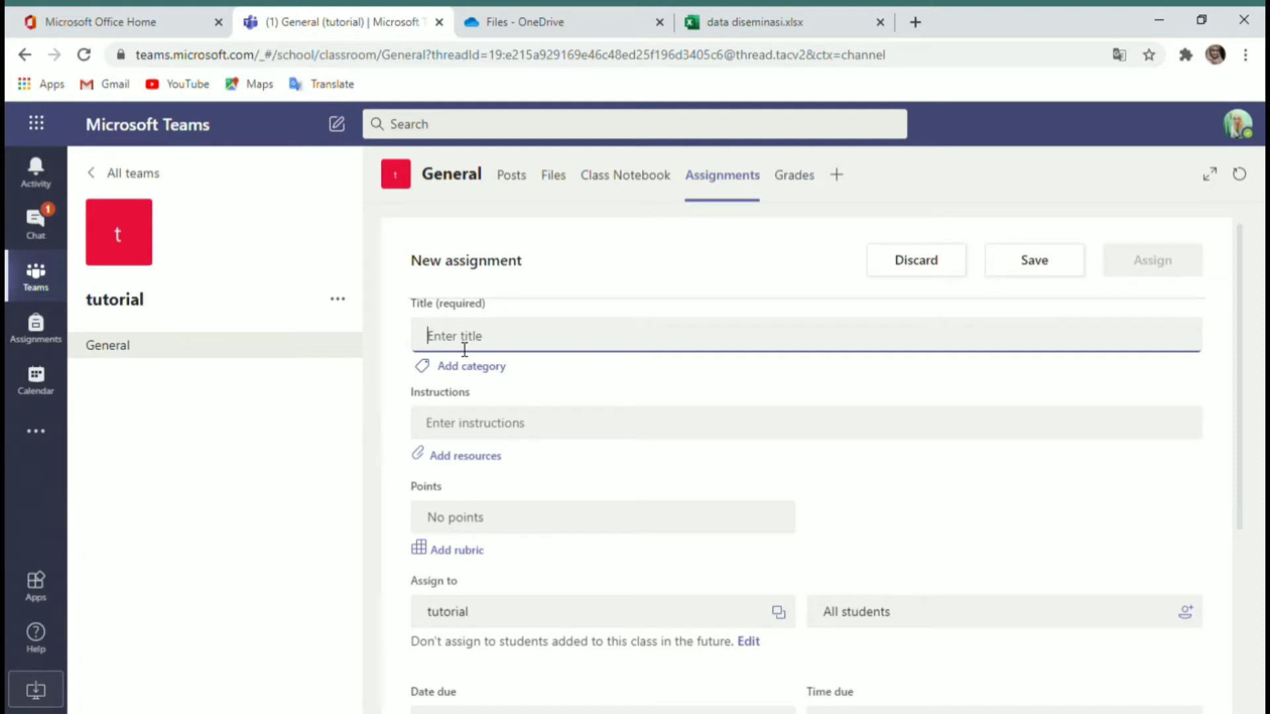
type("me")
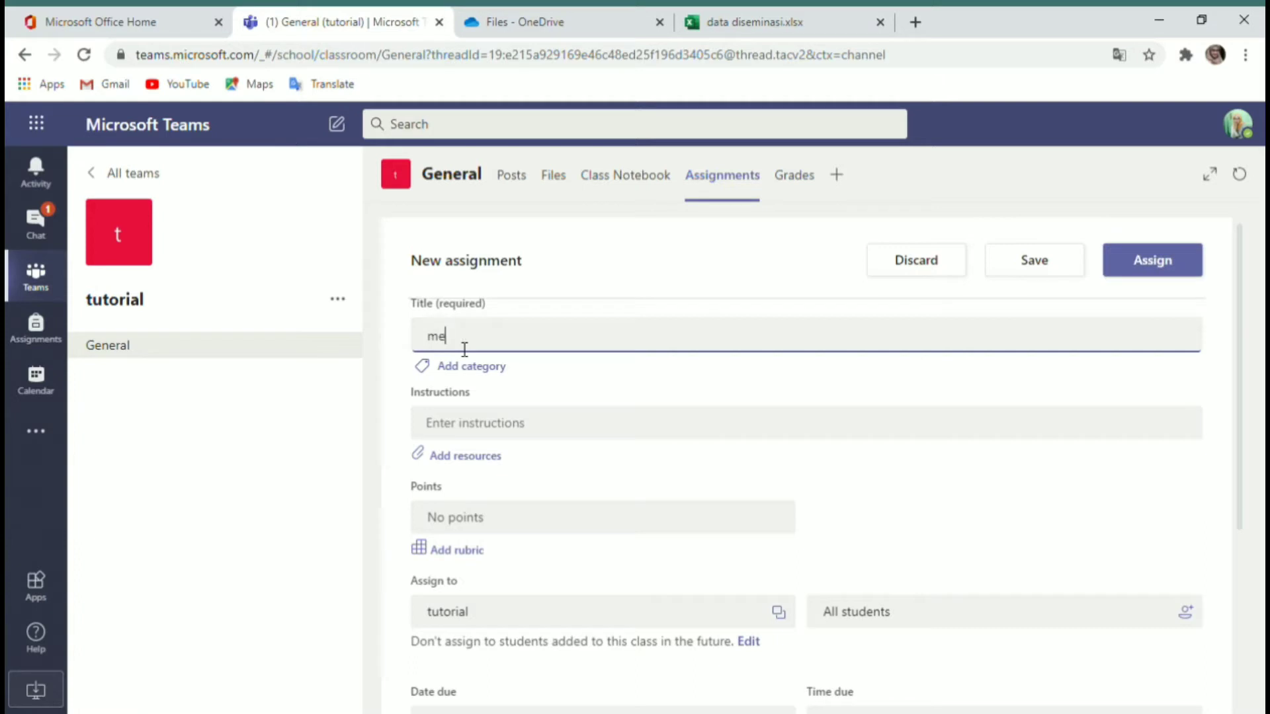
type("nulis ")
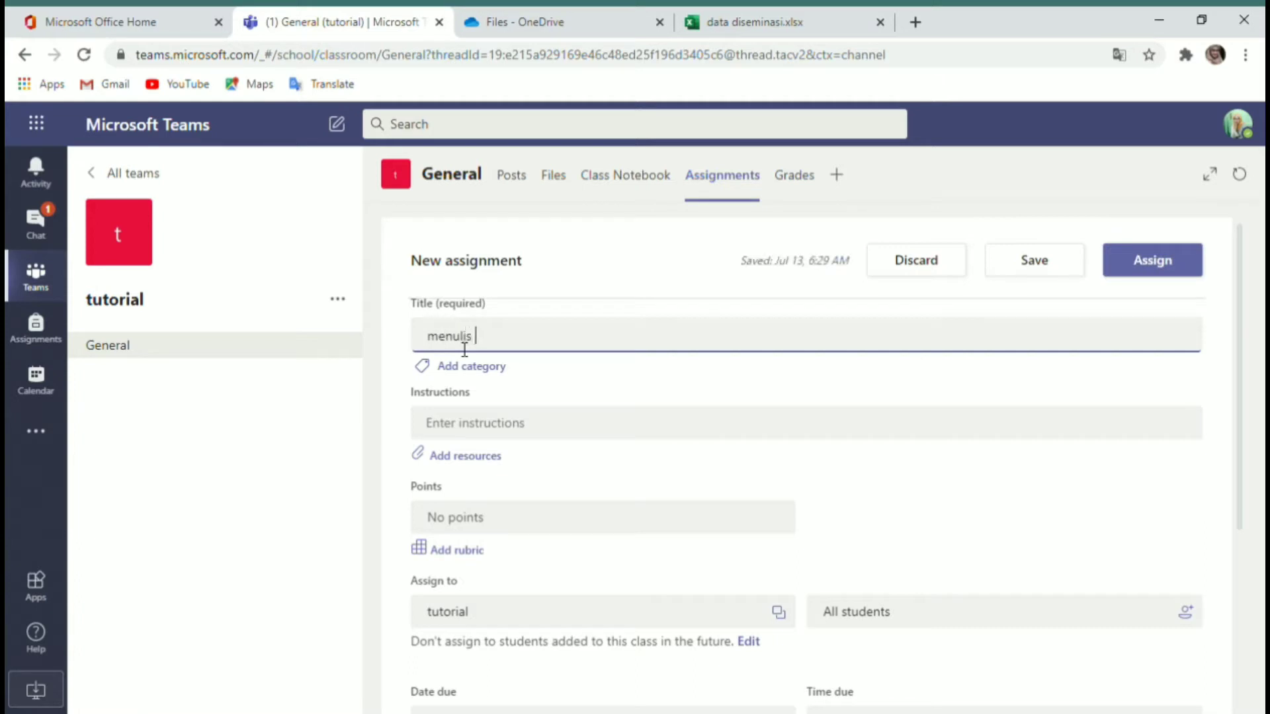
type("cerpen")
Enter the assignment instructions "dari unsur intrinsik sebuah cerpen tentukan 4 buah unsur yang ada dalam cerita ini" and start a new line
left_click(460, 430)
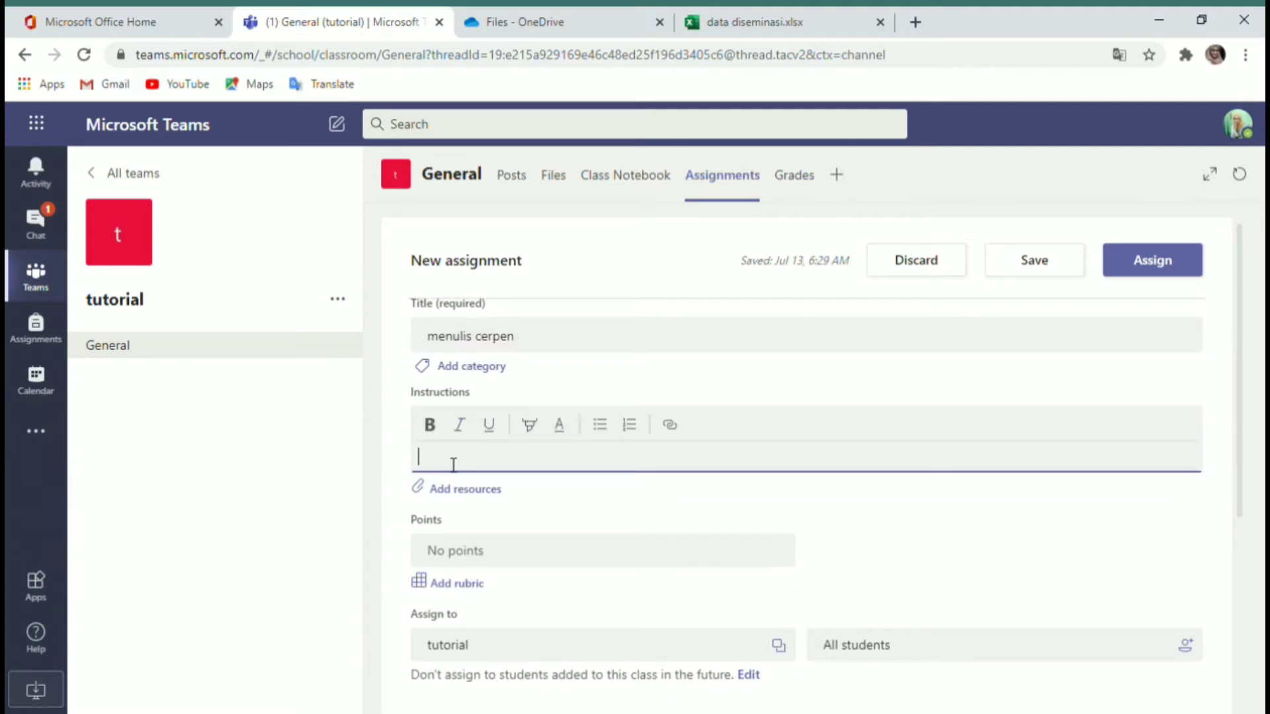
type("t")
key("BackSpace")
type("dari unsur intrisk")
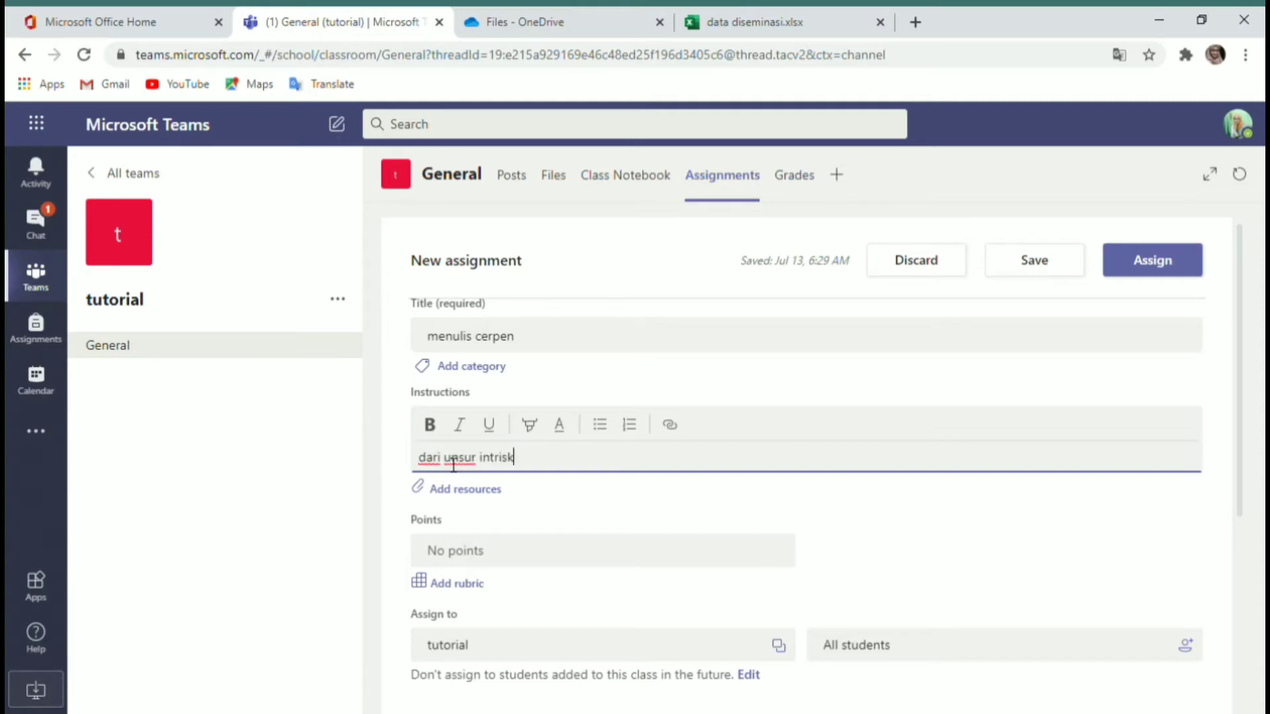
key("BackSpace")
key("BackSpace")
key("BackSpace")
type("insik sebuah cerpe")
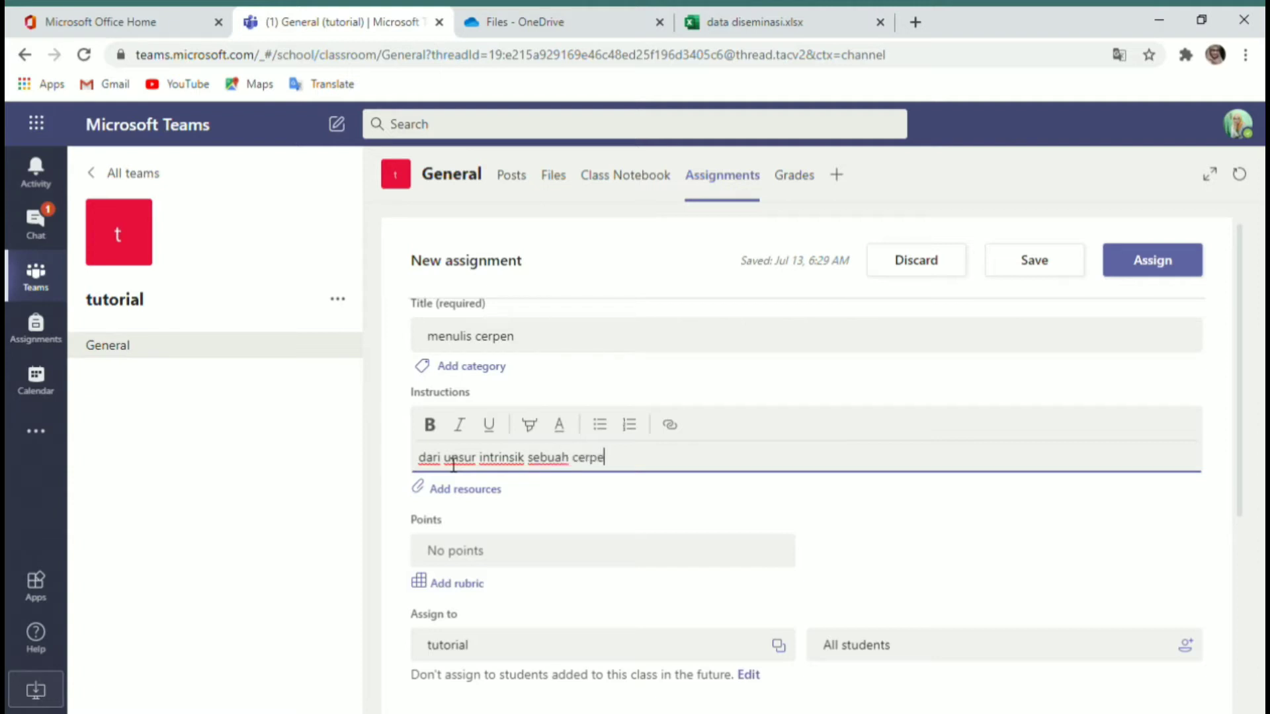
type("n tentukan 4 buah ")
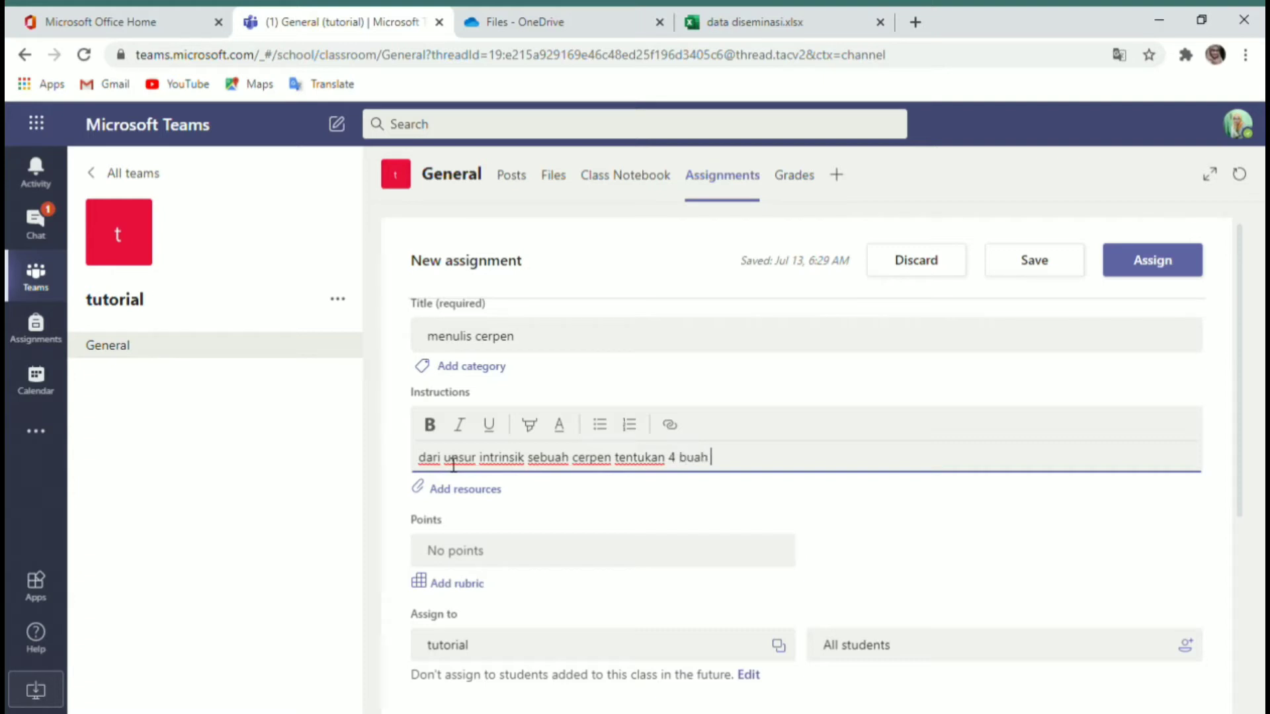
type("snsur yang ada dalam ")
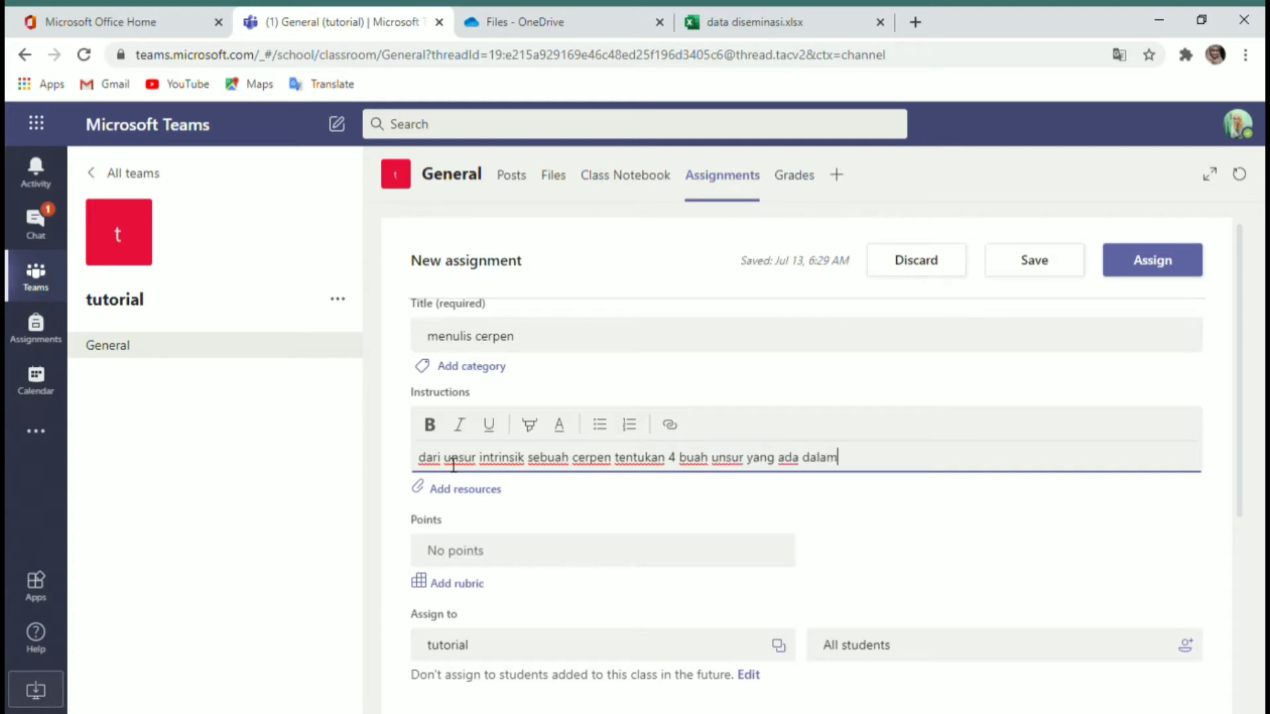
type("cerita ini")
key("Return")
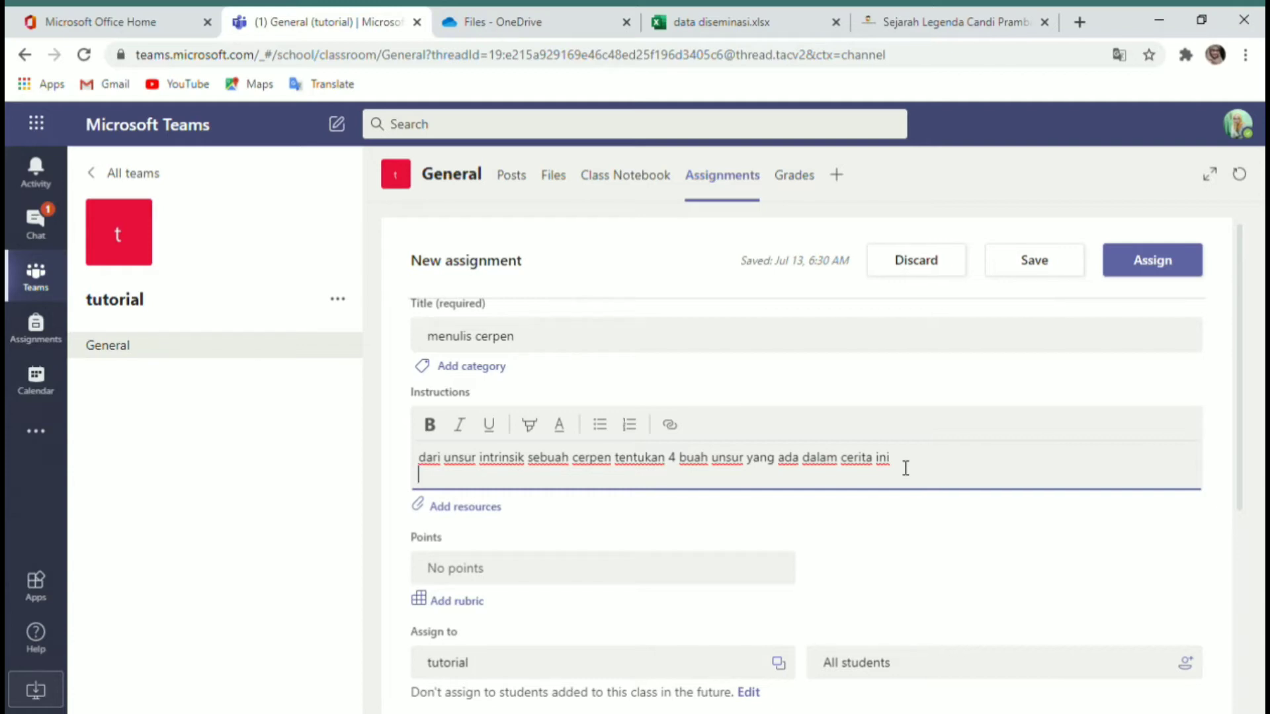
Add the quoted story title "asal mula cerita prambanan" as a second line of the instructions
key("ctrl+a")
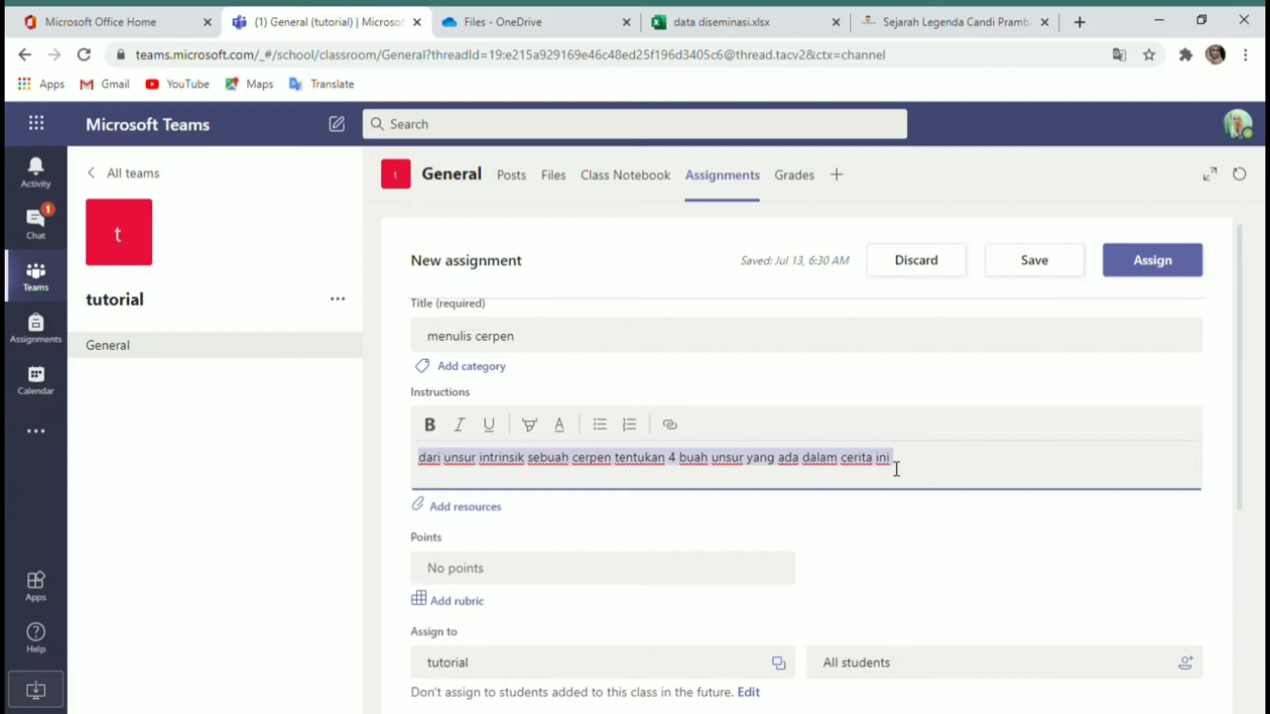
left_click(905, 469)
key("Return")
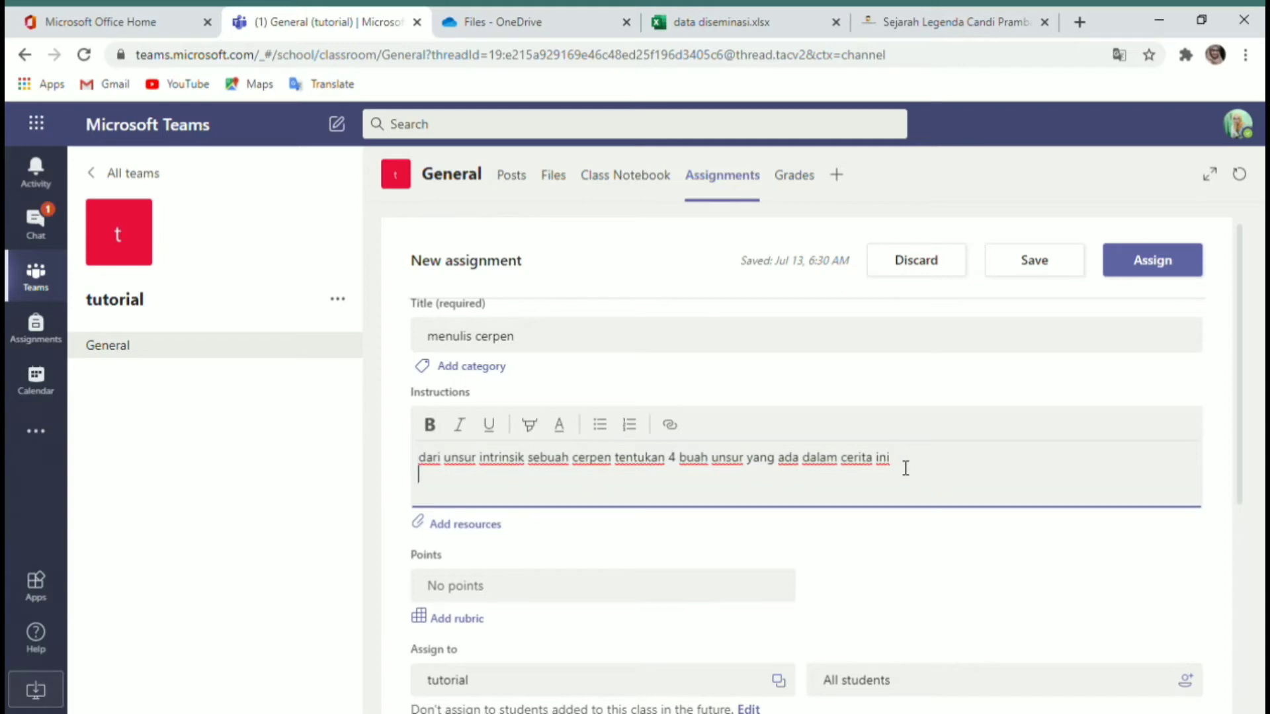
type(":")
type("a")
key("BackSpace")
key("BackSpace")
type("\"asal u")
key("BackSpace")
type("mula cerita")
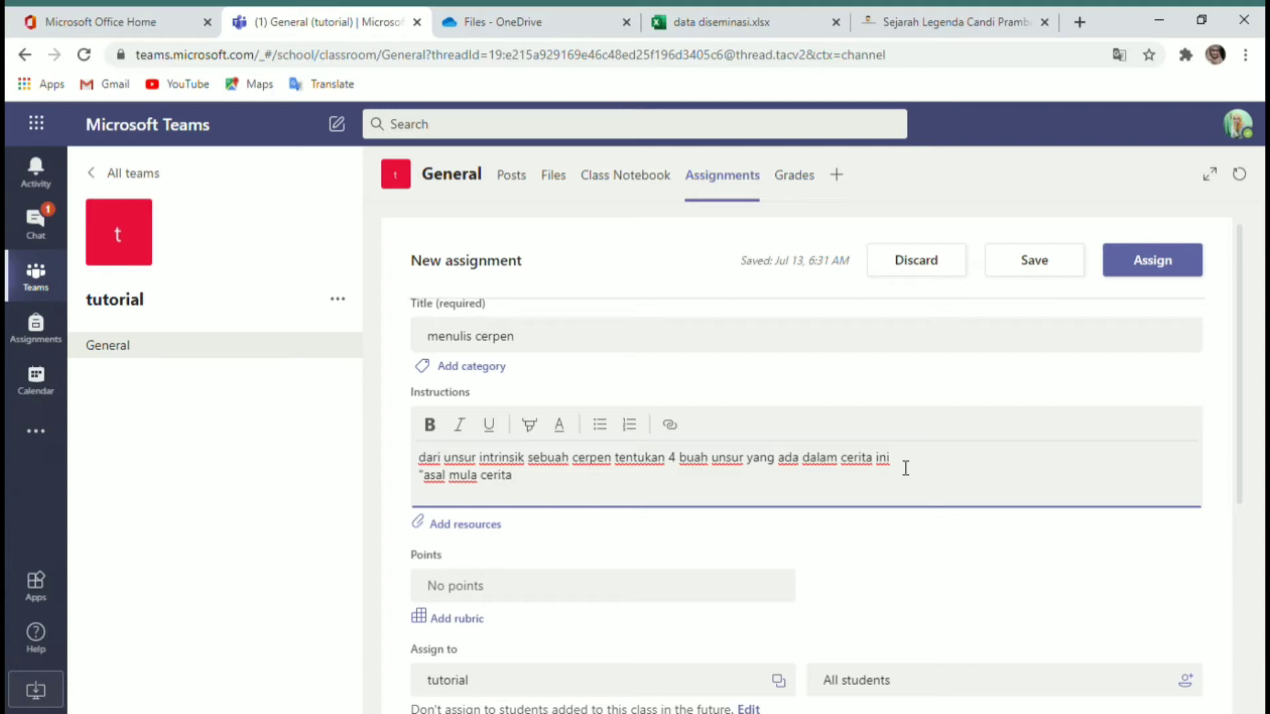
key("BackSpace")
type("a")
type(" terjadi")
key("BackSpace")
key("BackSpace")
key("BackSpace")
key("BackSpace")
key("BackSpace")
key("BackSpace")
type("banan\"")
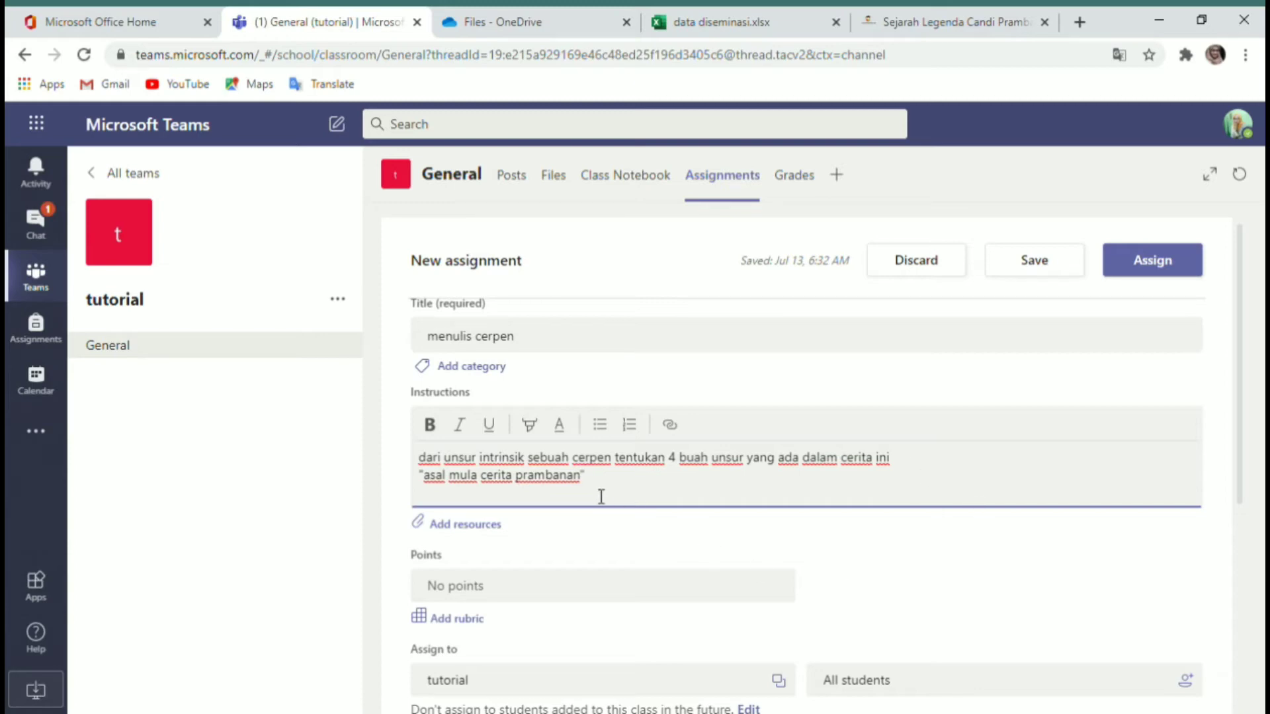
key("Return")
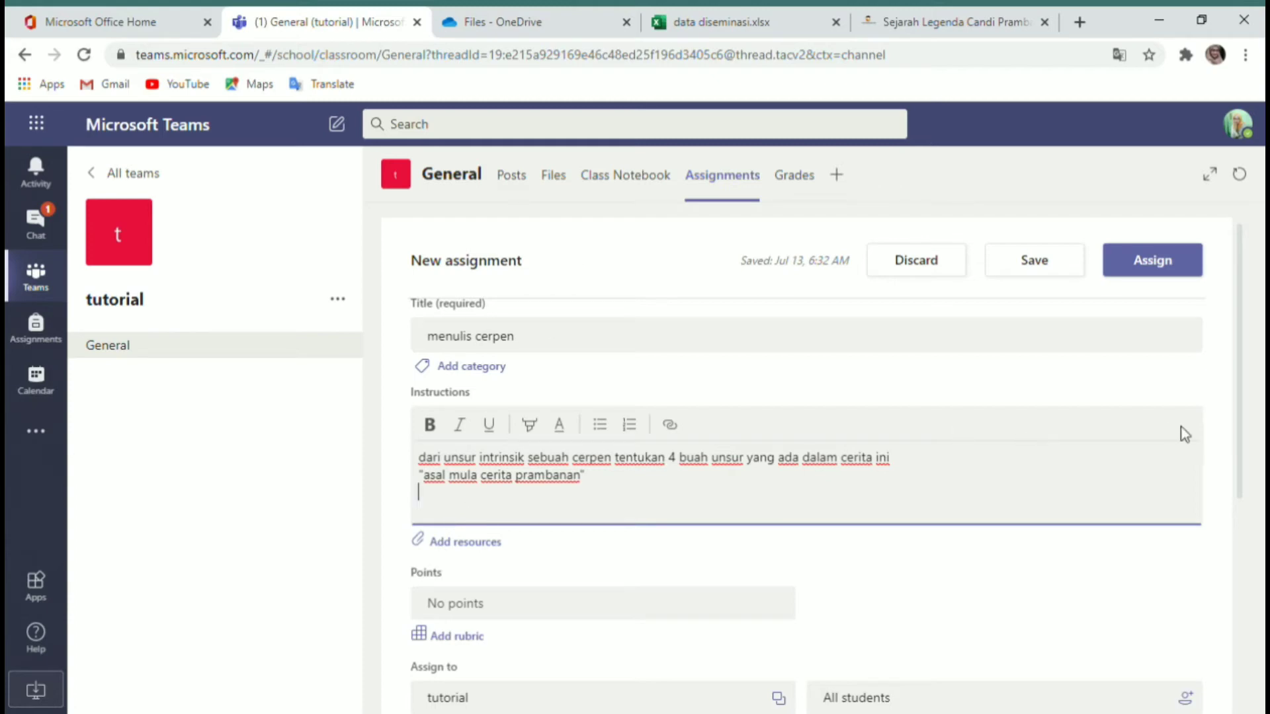
Set the assignment's points to 100
scroll(1240, 456, "down", 1)
left_click_drag(1242, 464, 1221, 576)
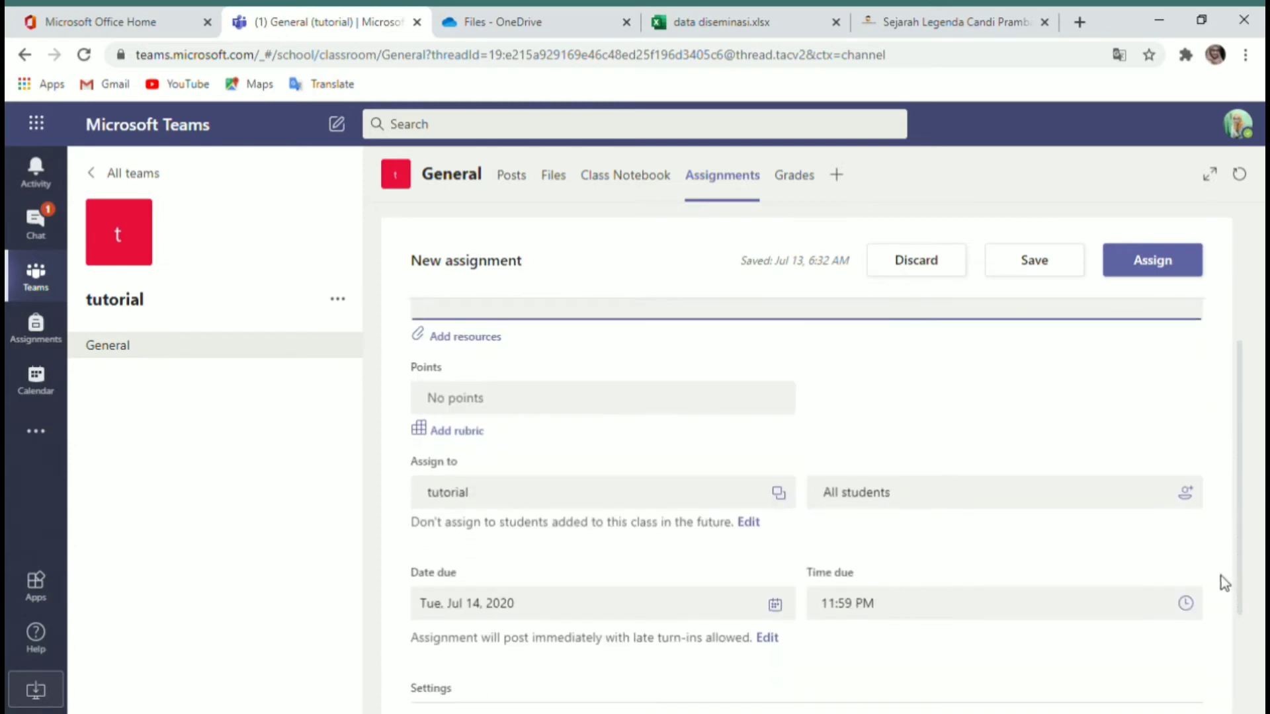
left_click(640, 410)
type("1")
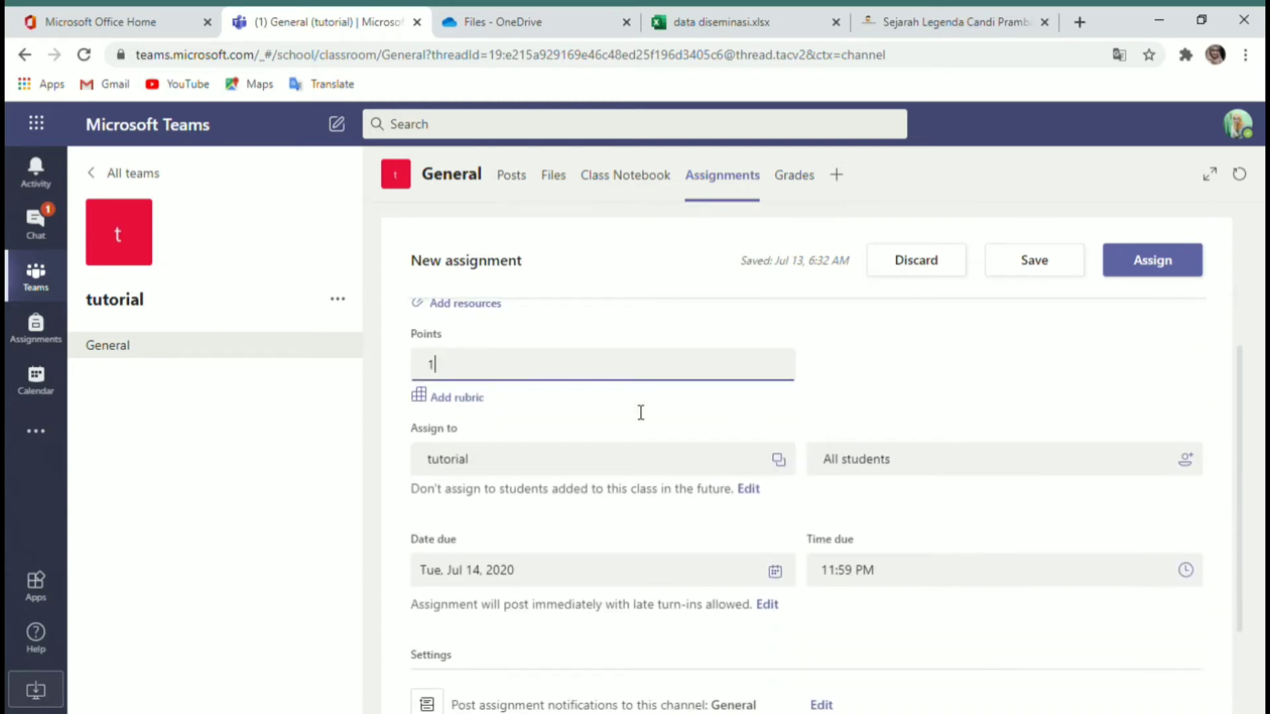
type("00")
Create a new rubric for the assignment and title it "membuat cerpen"
left_click(455, 401)
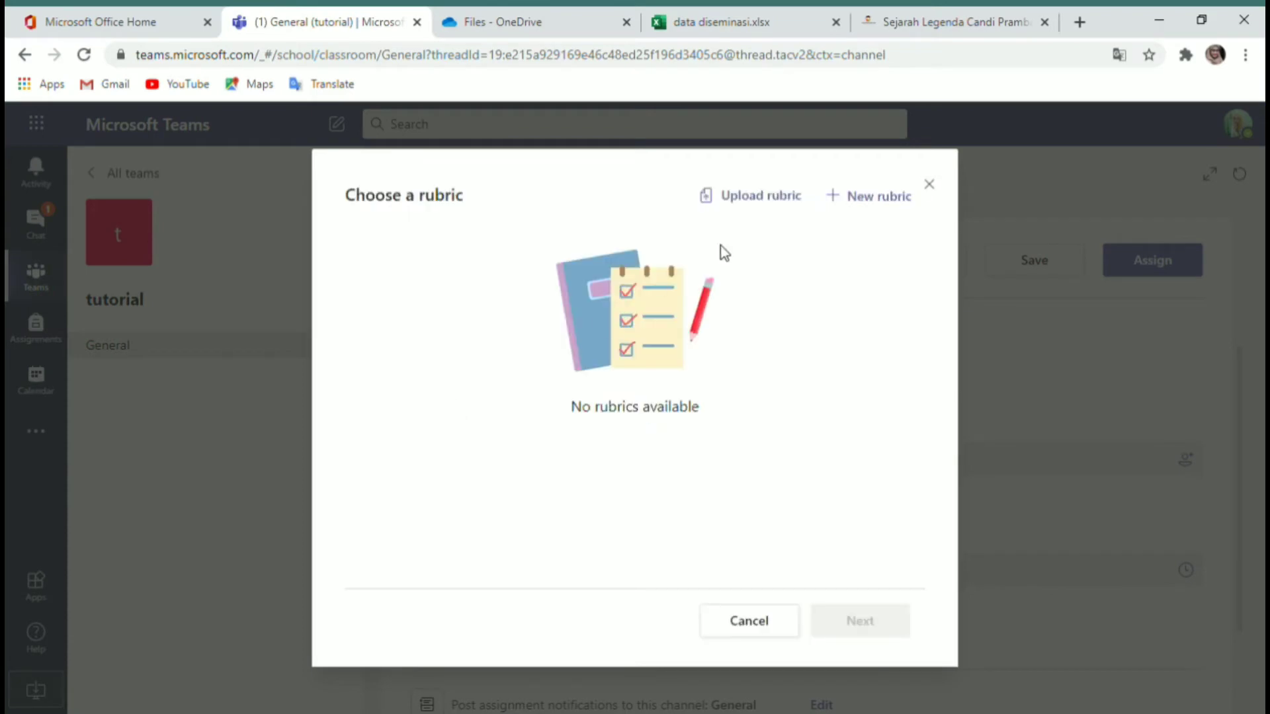
left_click(849, 196)
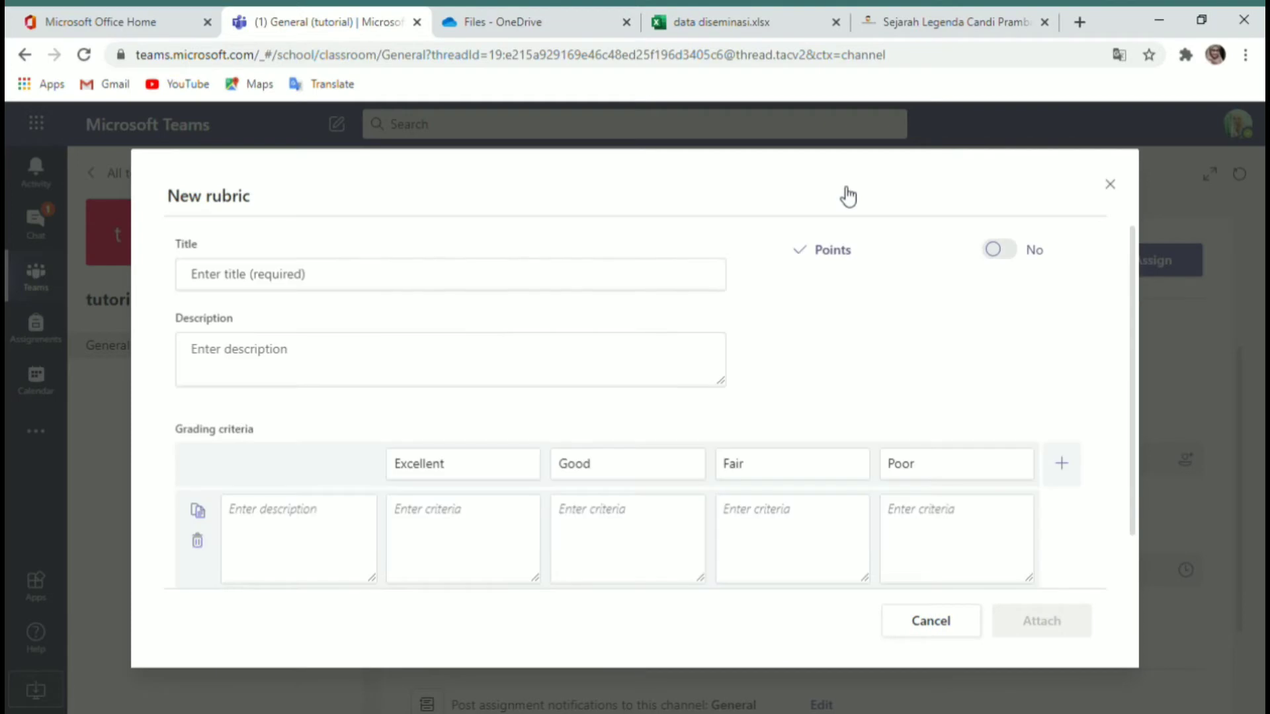
left_click(416, 288)
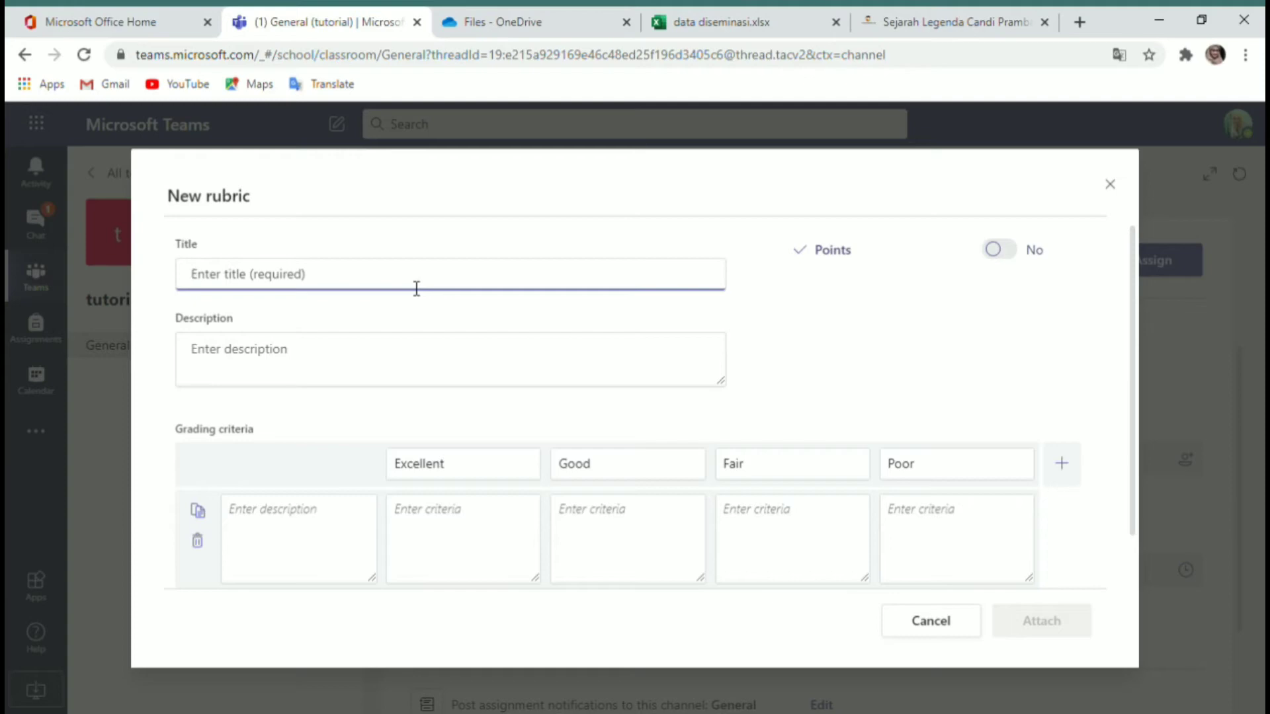
type("me")
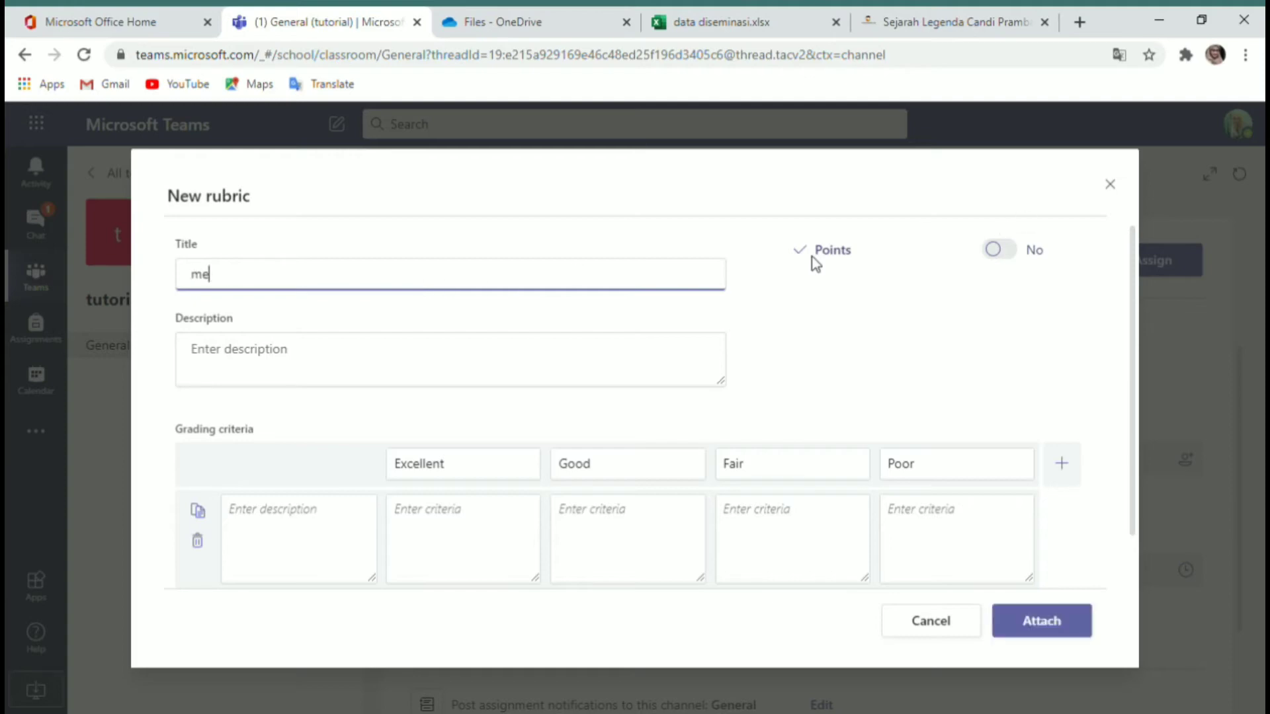
type("mbuat cerpen")
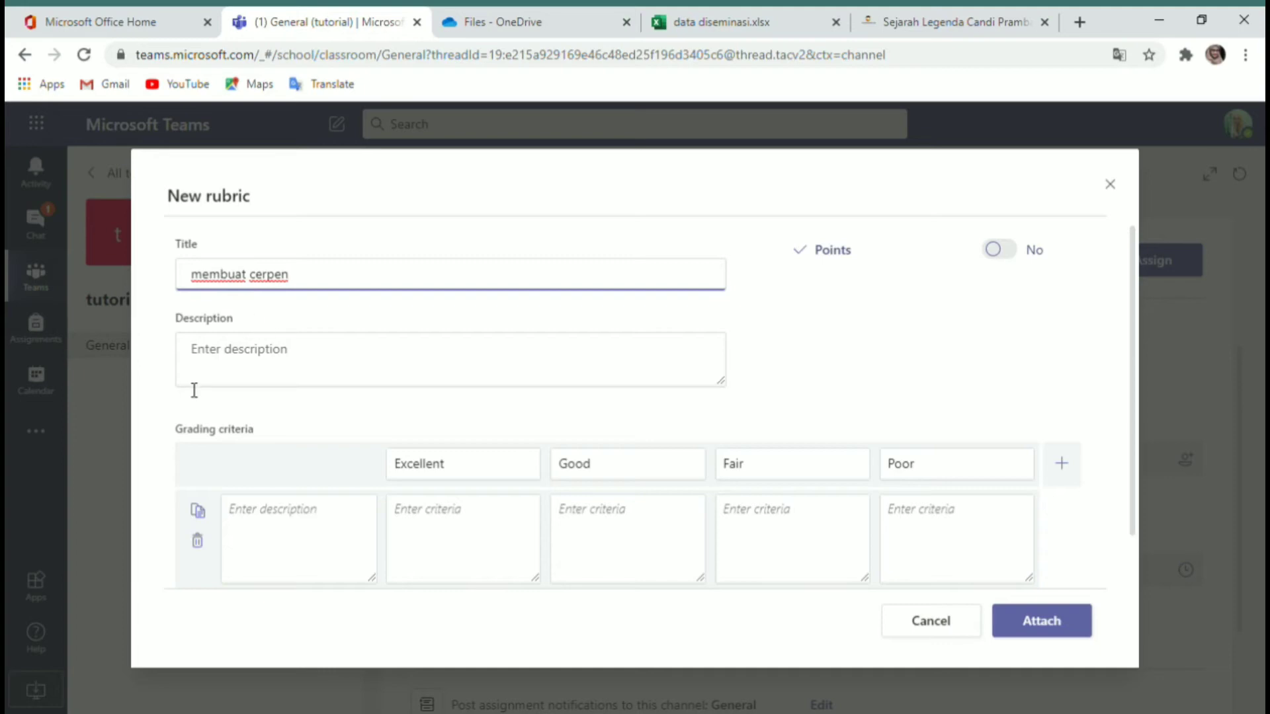
Enter "menuliskan unsur intrinsik sebuah cerpen" as the rubric's description
left_click(250, 366)
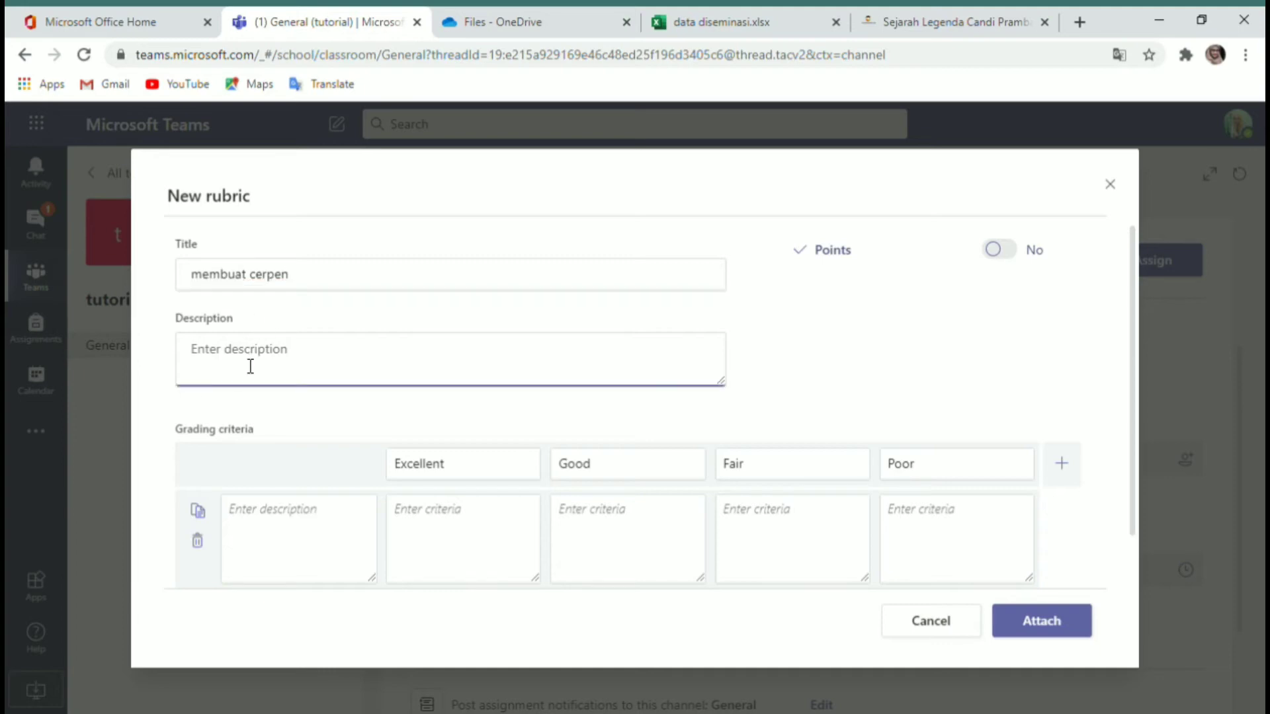
type("menuliskan unsur interins")
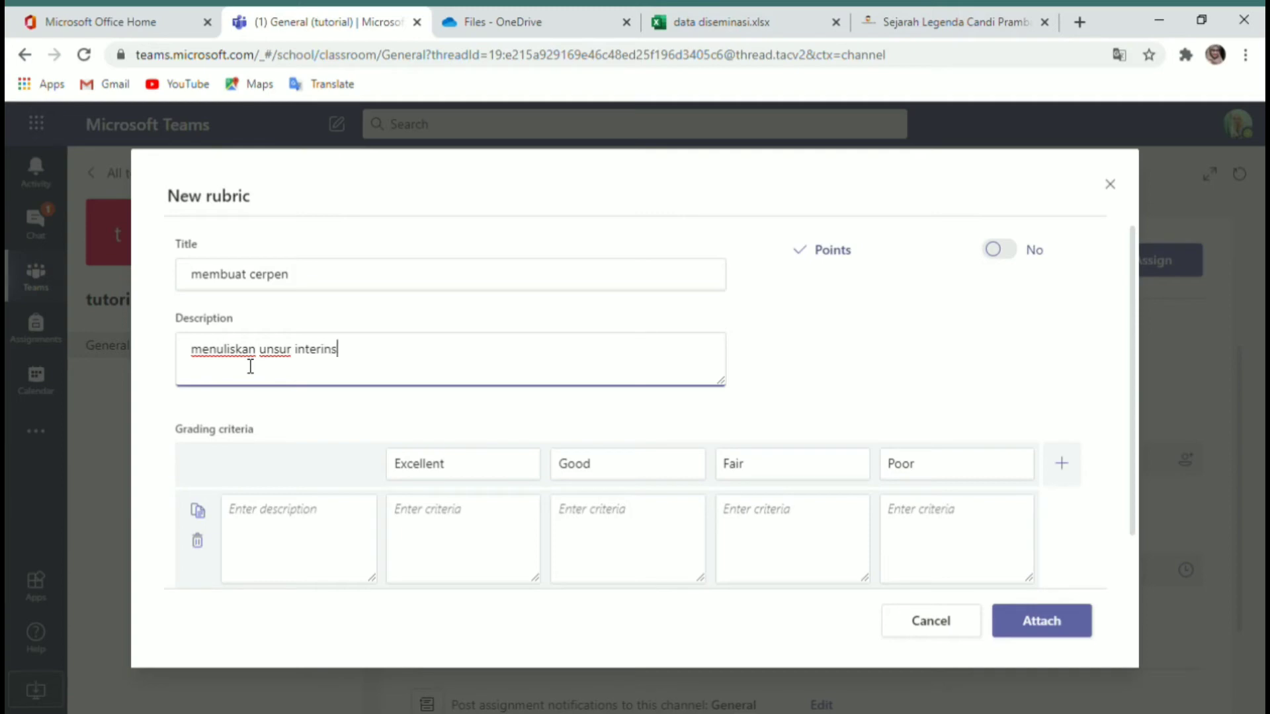
key("BackSpace")
key("BackSpace")
key("BackSpace")
key("BackSpace")
key("BackSpace")
type("rinsik sebuah cerpen")
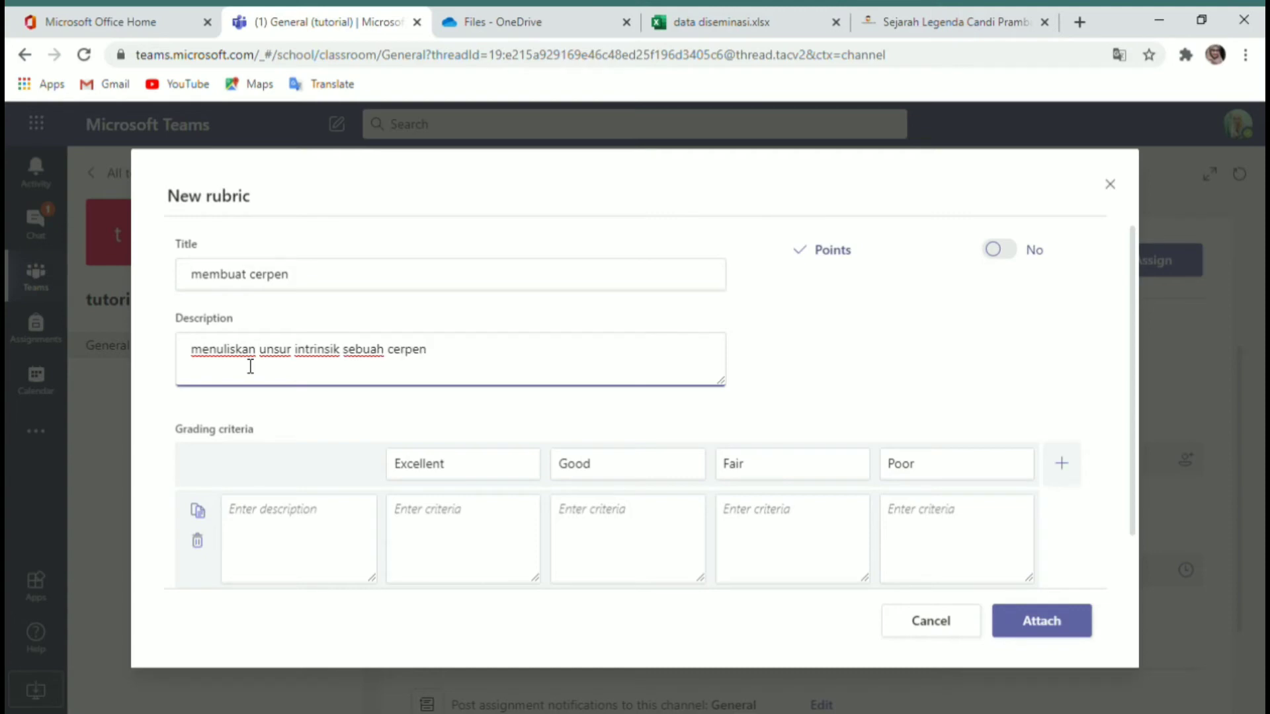
Describe the first grading criterion as "siswa mampu menentukan unsur intrinsik sebuah cerita"
left_click(315, 551)
type("s")
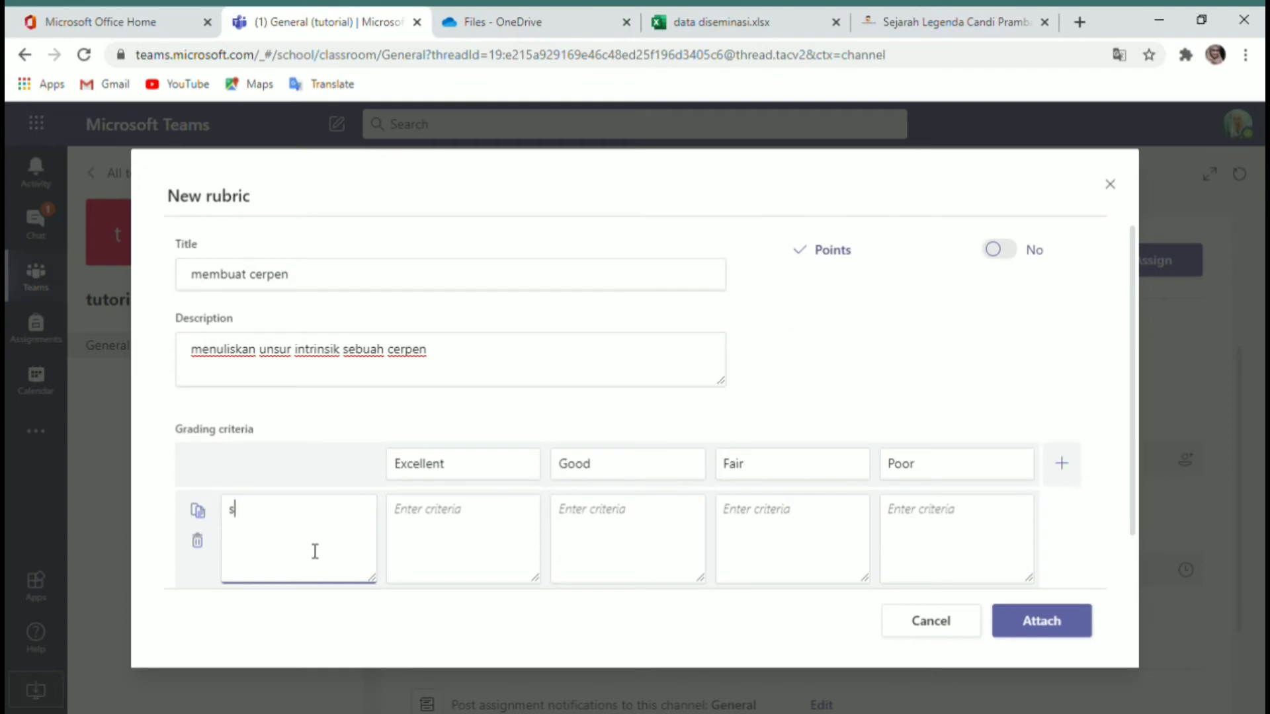
type("iswa mem")
type("ampu me")
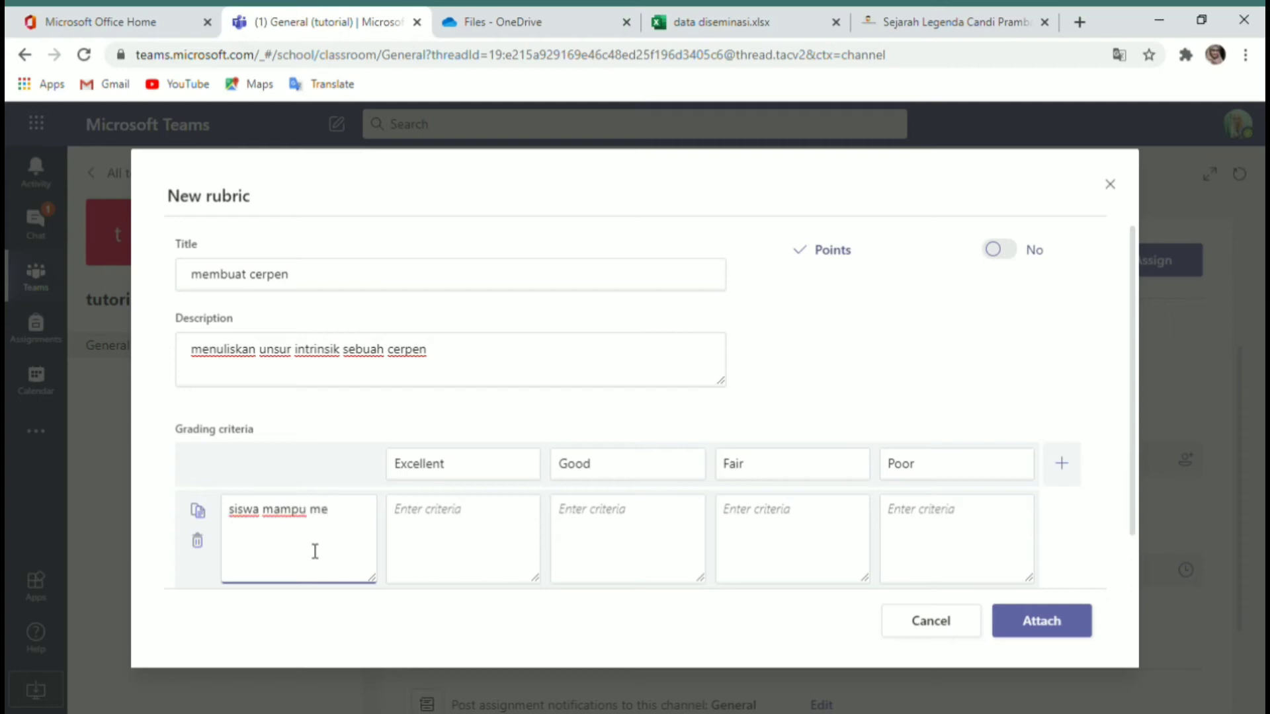
type("nentukan unsu")
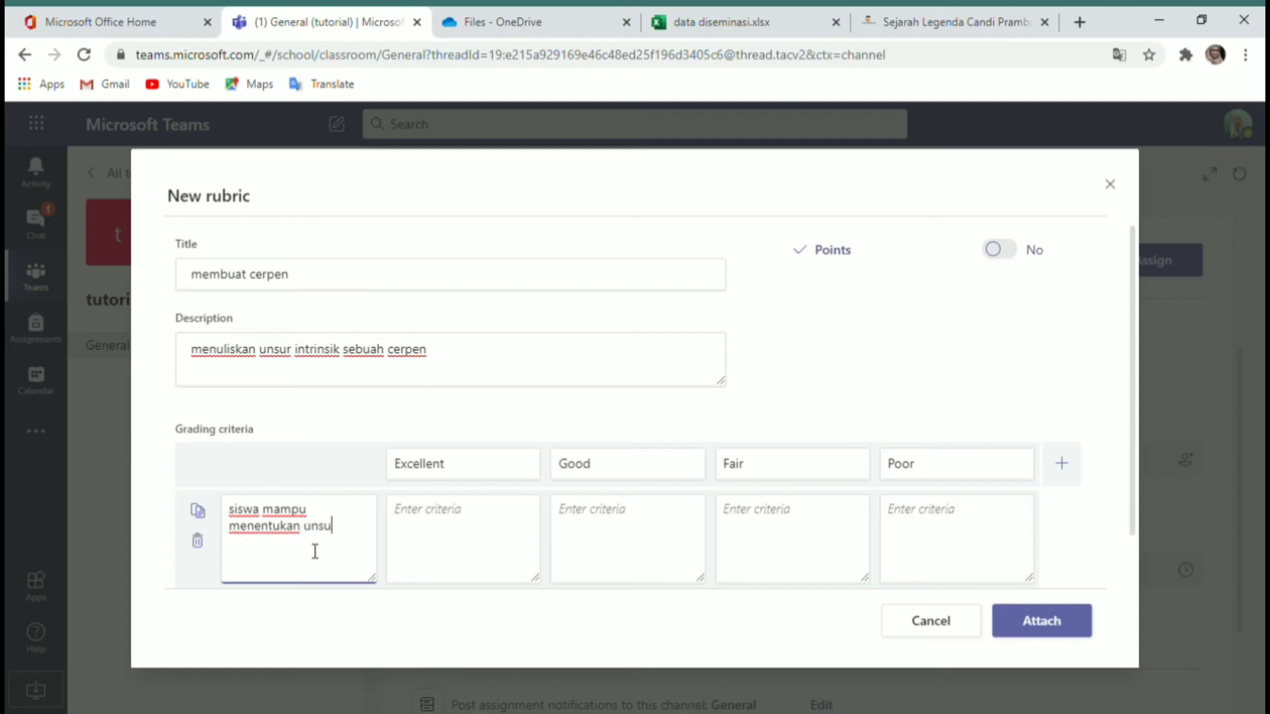
type("r inter")
type("nsik sebuah cerita")
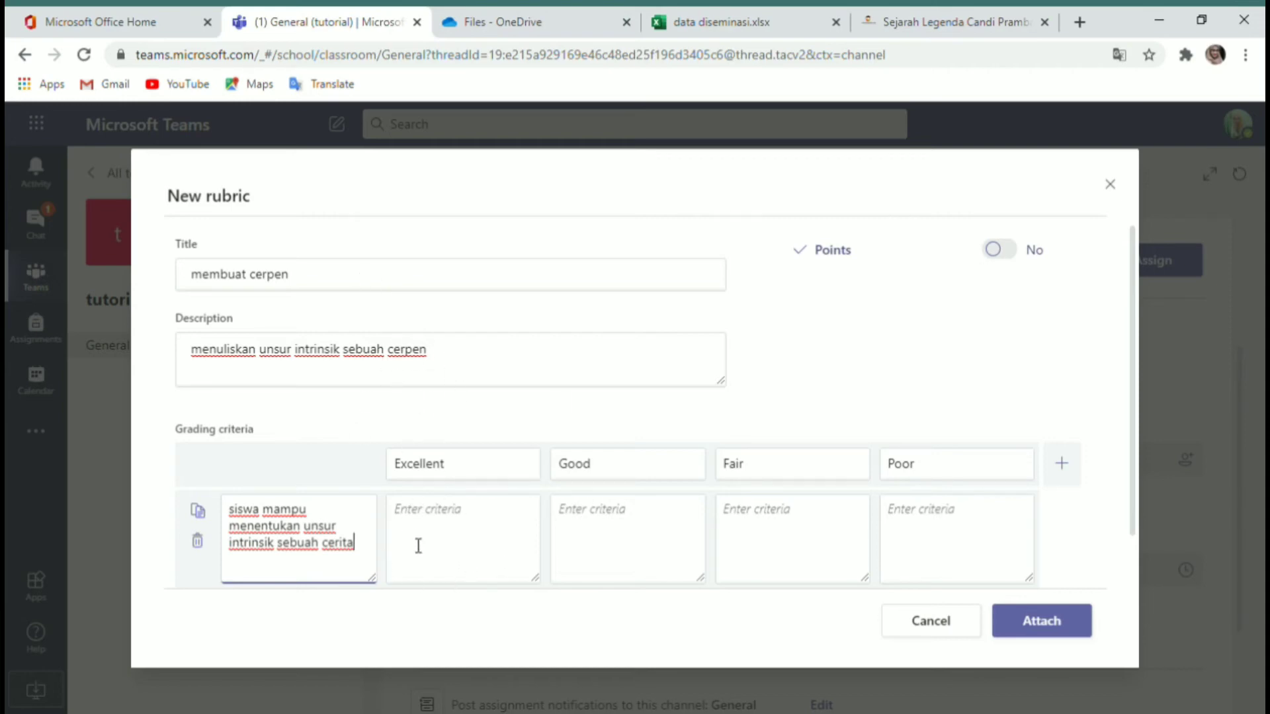
Describe the Excellent level of the first criterion as "mampu menuliskan 4 unsur"
left_click(448, 538)
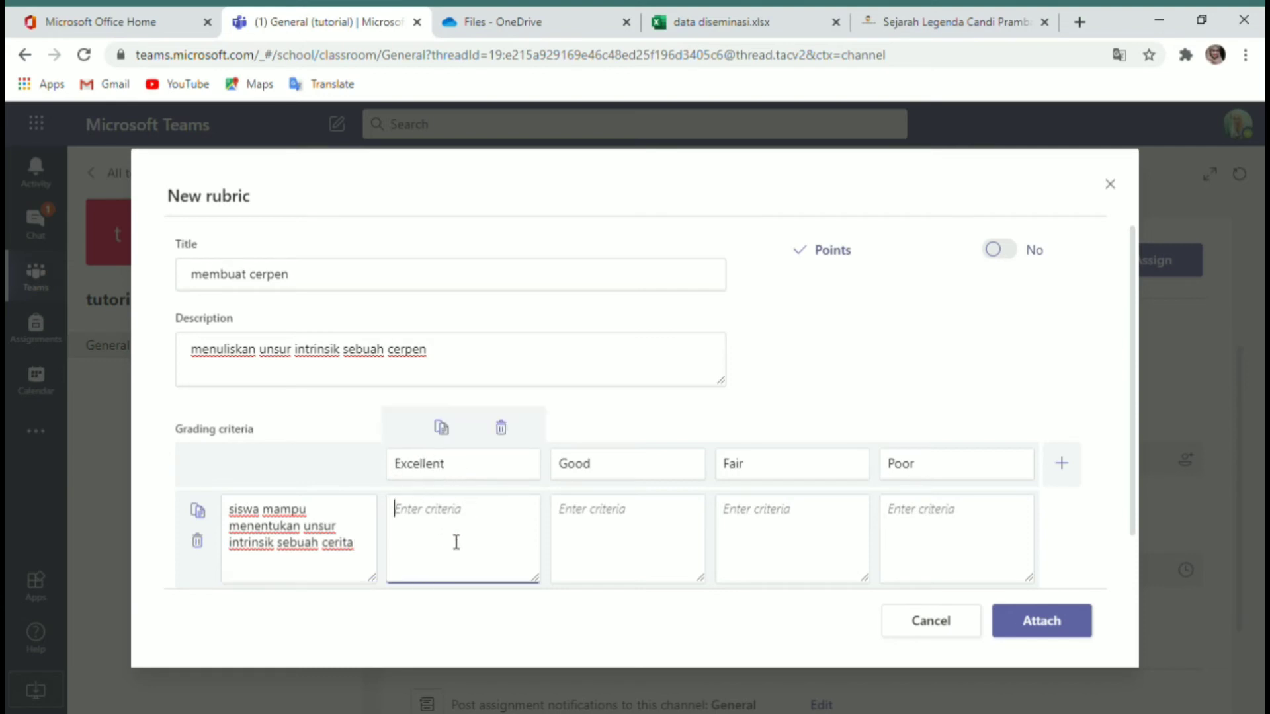
type("mampu menuliskan ")
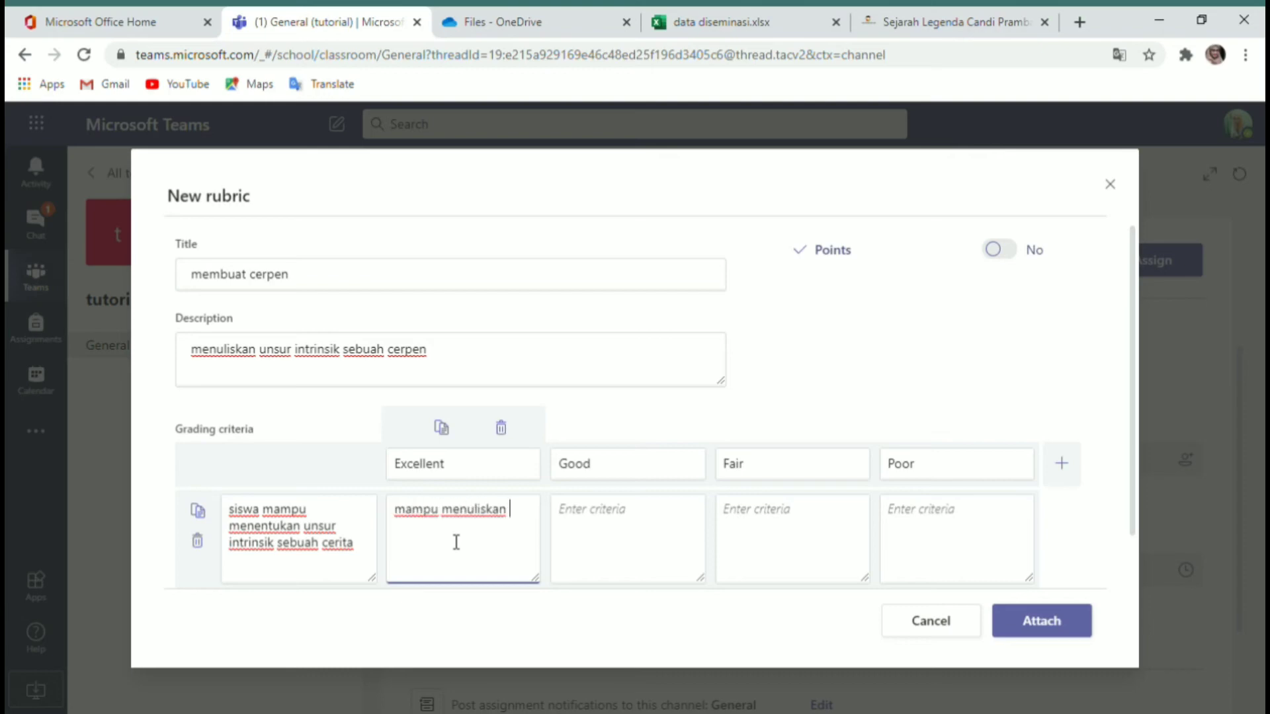
type("4 unsur")
Describe the Good level of the first criterion as "mampu menuliskan 3 unsur"
left_click(590, 525)
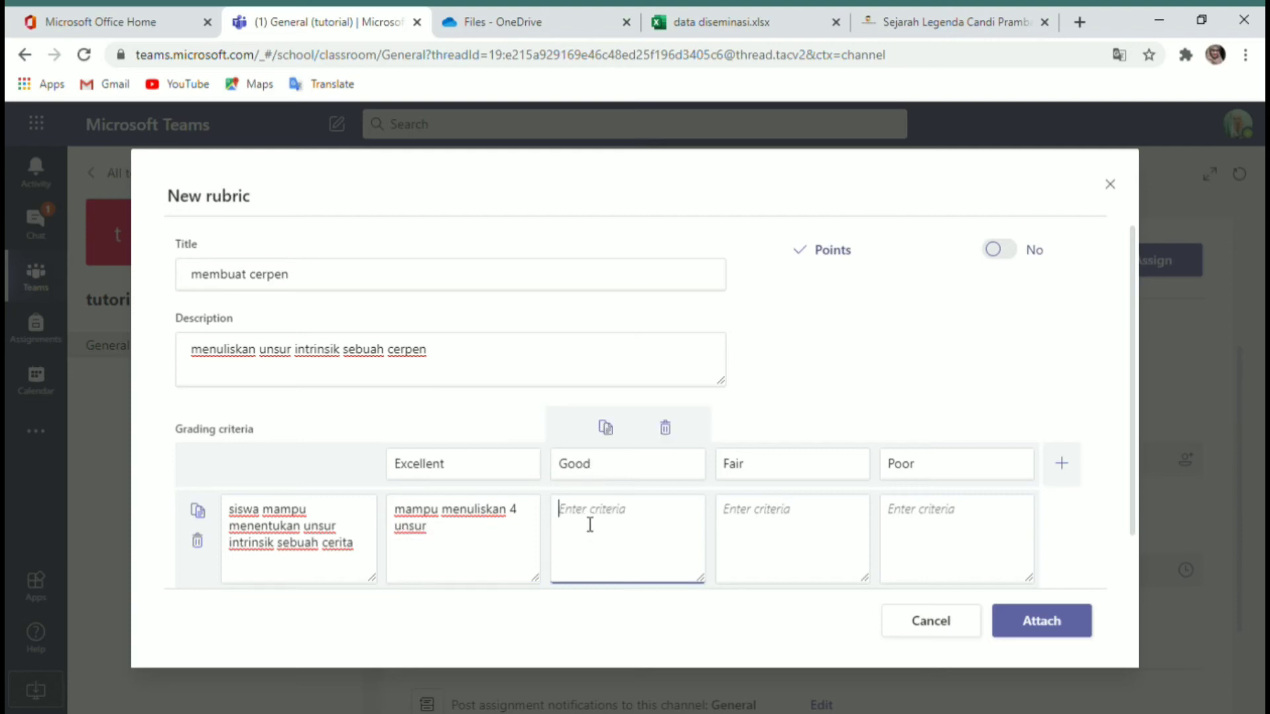
type("mampu menuliskan 4 un")
key("BackSpace")
key("BackSpace")
key("BackSpace")
key("BackSpace")
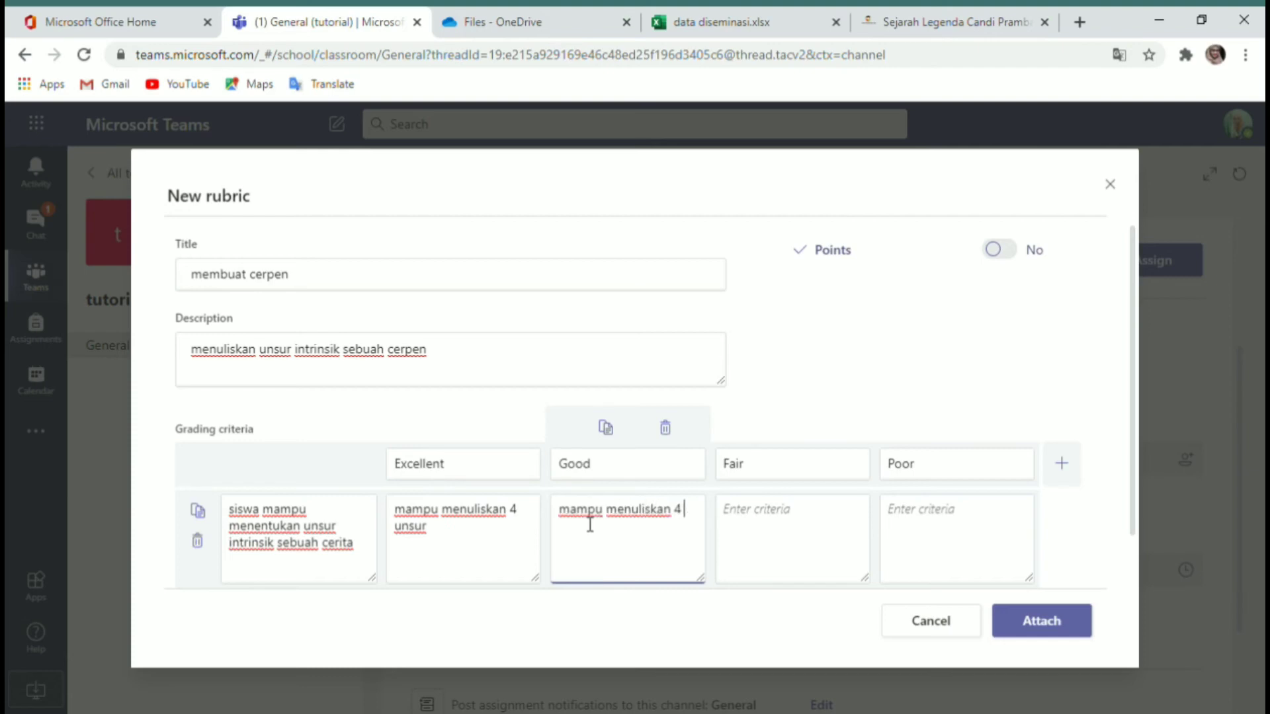
type("3 unsur")
Describe the Fair level of the first criterion as "mampu menuliskan 2 unsur"
left_click(777, 527)
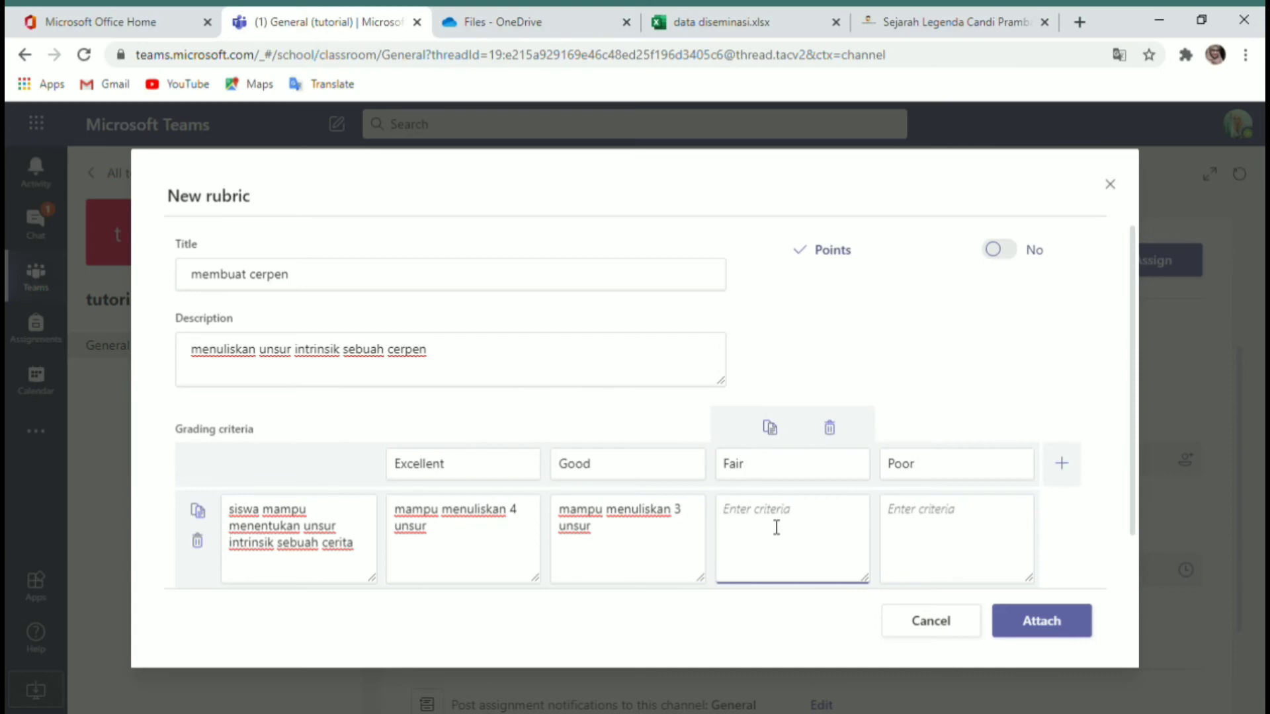
type("mampu menuliskan 2 ")
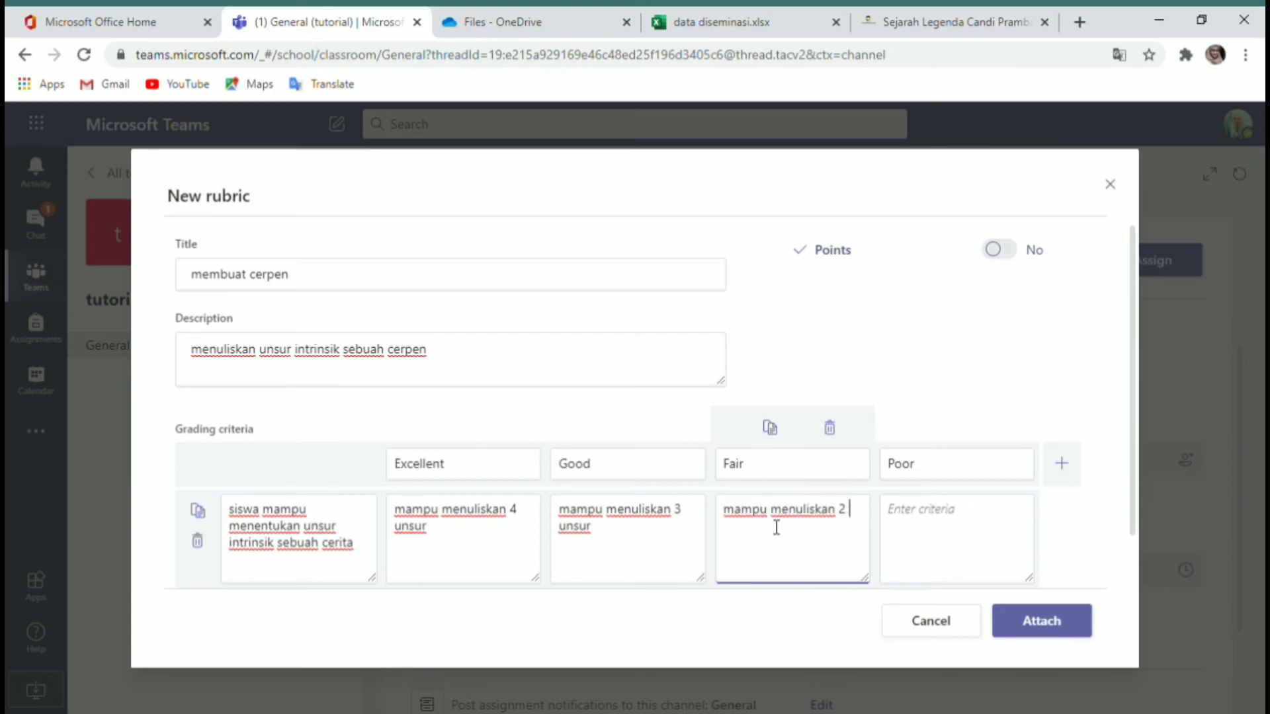
type("unsur")
Describe the Poor level of the first criterion as "hanya mampu menuliskan 1 unsur saja"
left_click(916, 528)
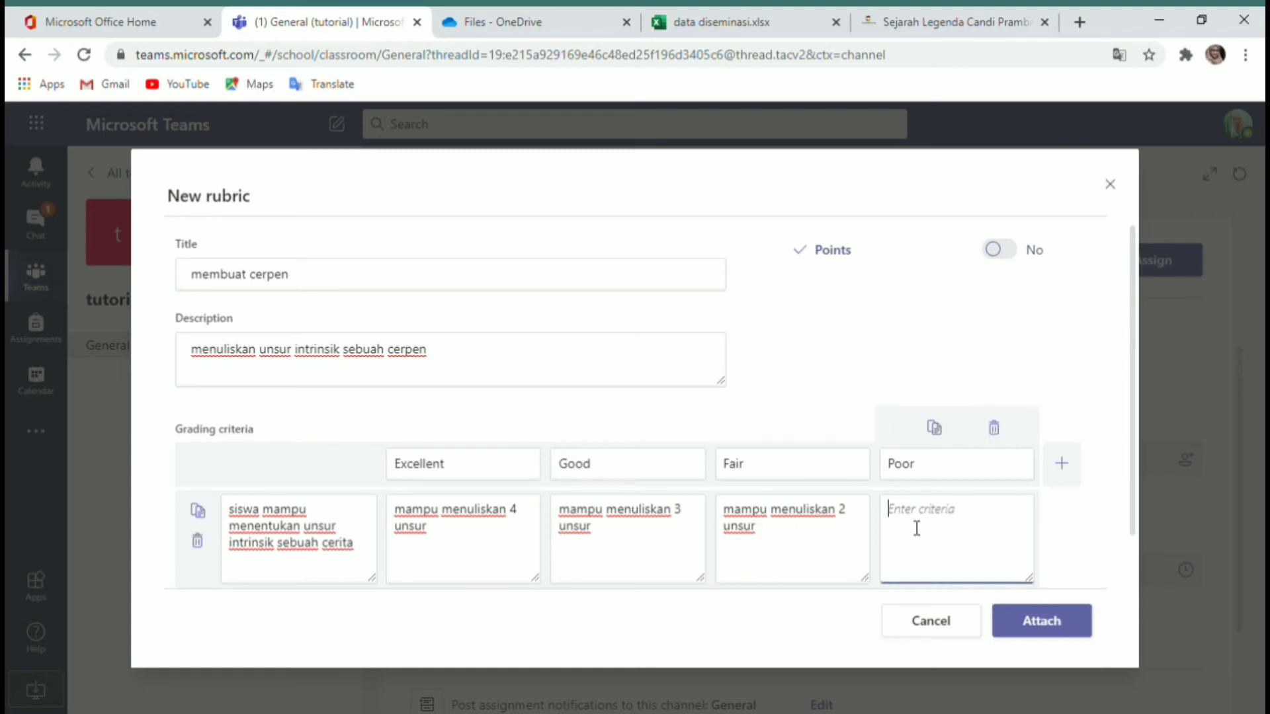
type("hanya mmapu")
key("BackSpace")
key("BackSpace")
key("BackSpace")
type("ampu menuliksn")
key("BackSpace")
key("BackSpace")
key("BackSpace")
type("skan 1")
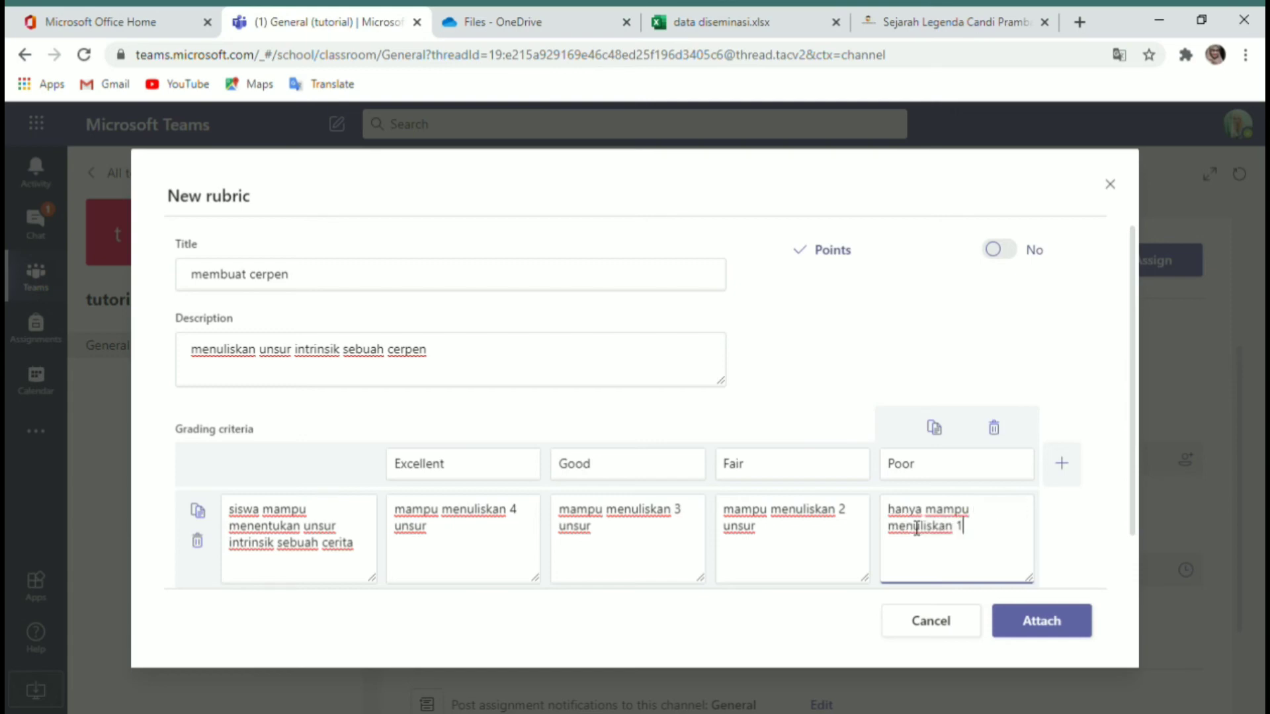
type(" unsur saja")
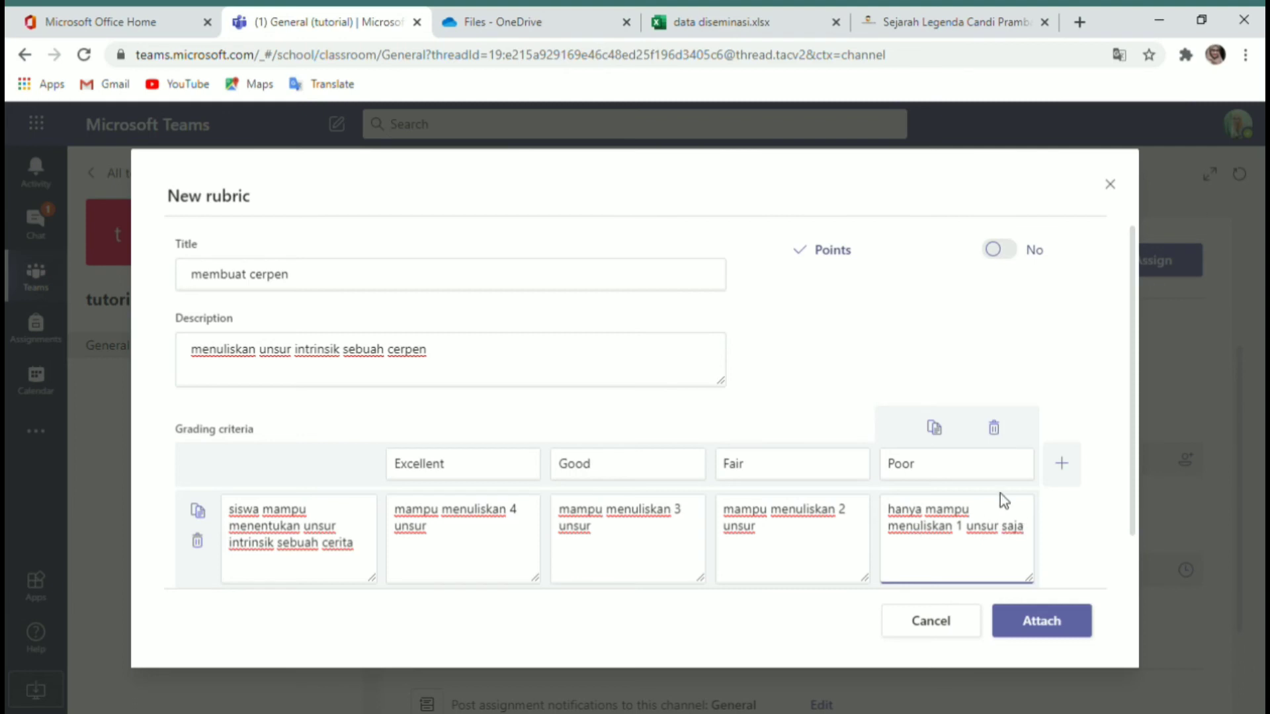
Turn on points for the rubric and attach it to the assignment
left_click(1016, 252)
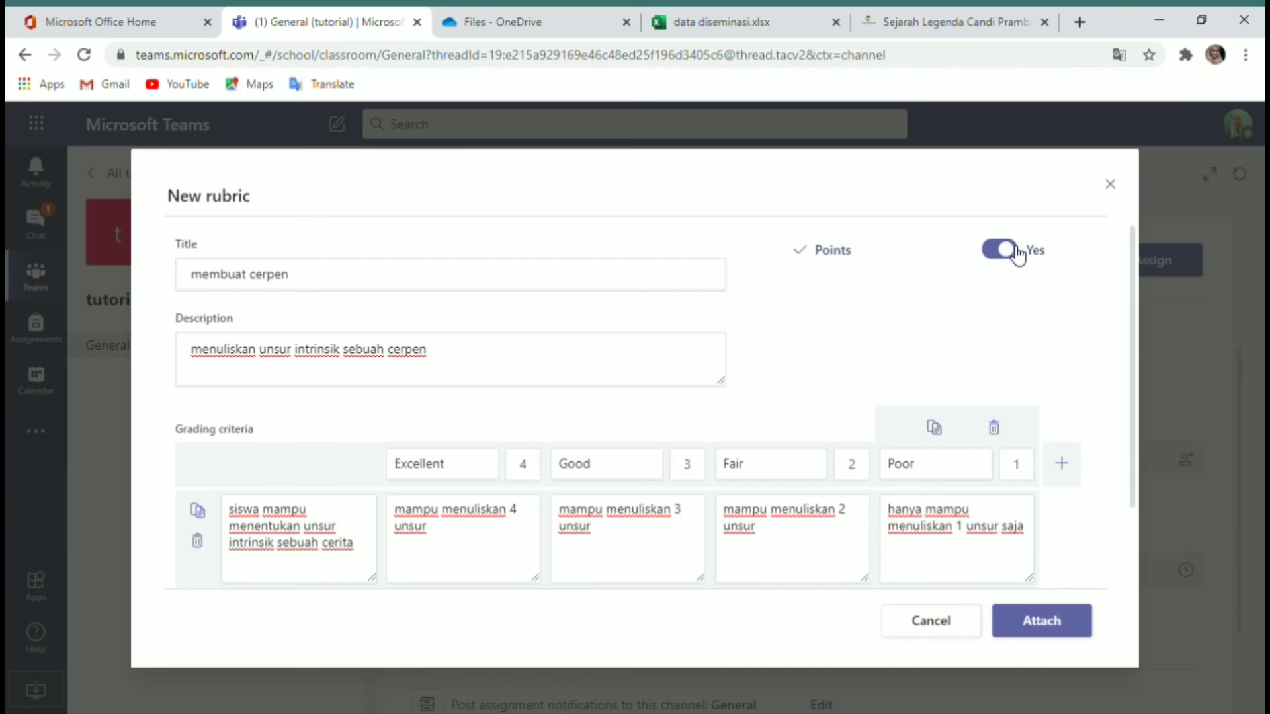
left_click(1043, 628)
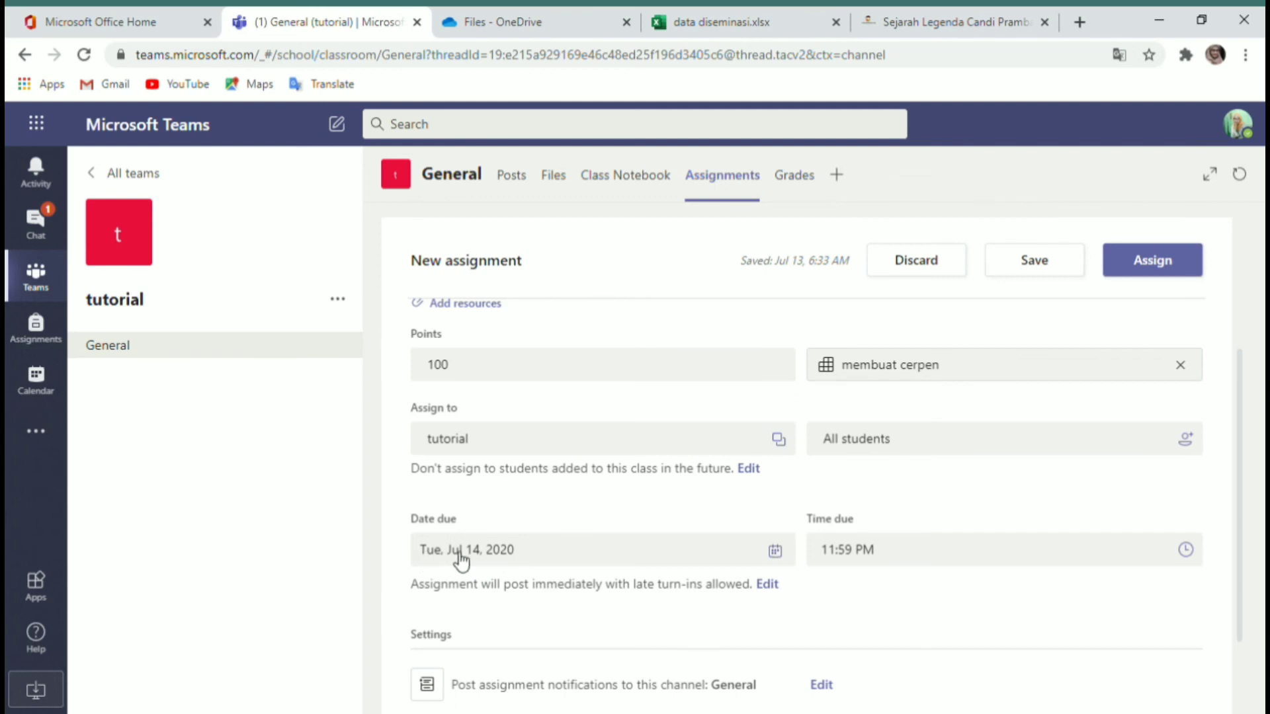
Set the assignment's due date to July 15, 2020 and assign it to the class
left_click(776, 551)
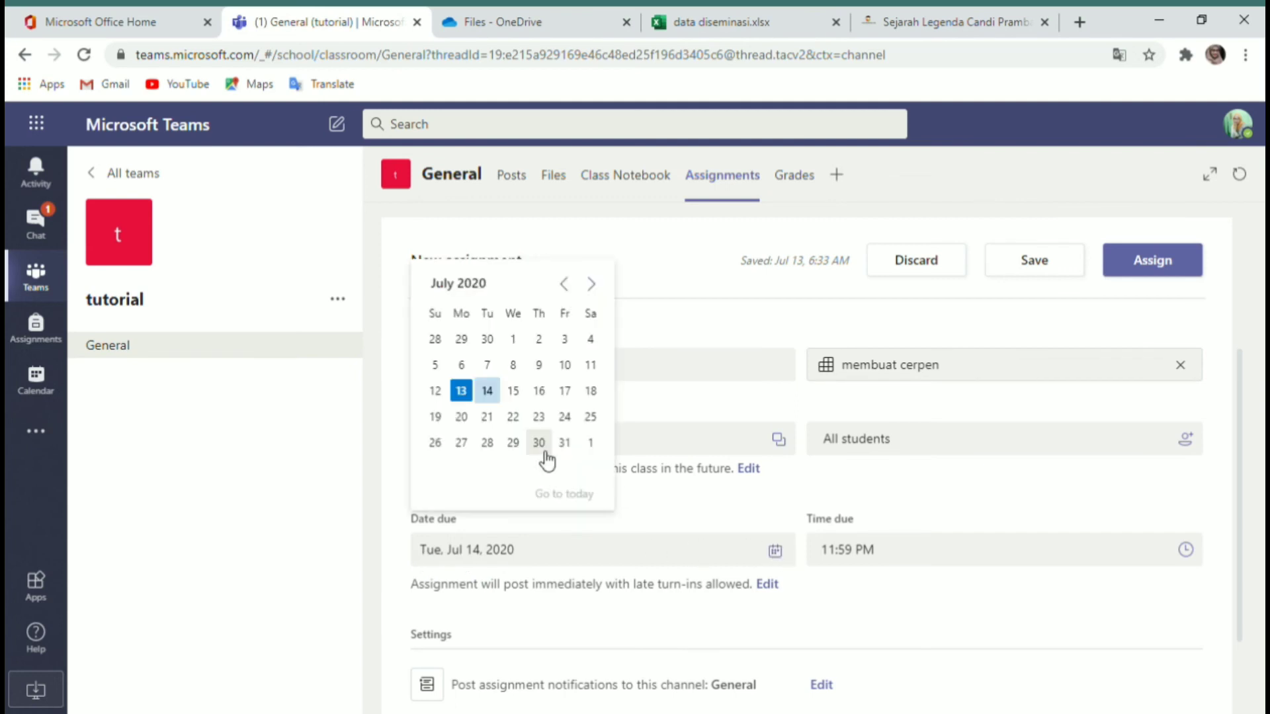
left_click(513, 391)
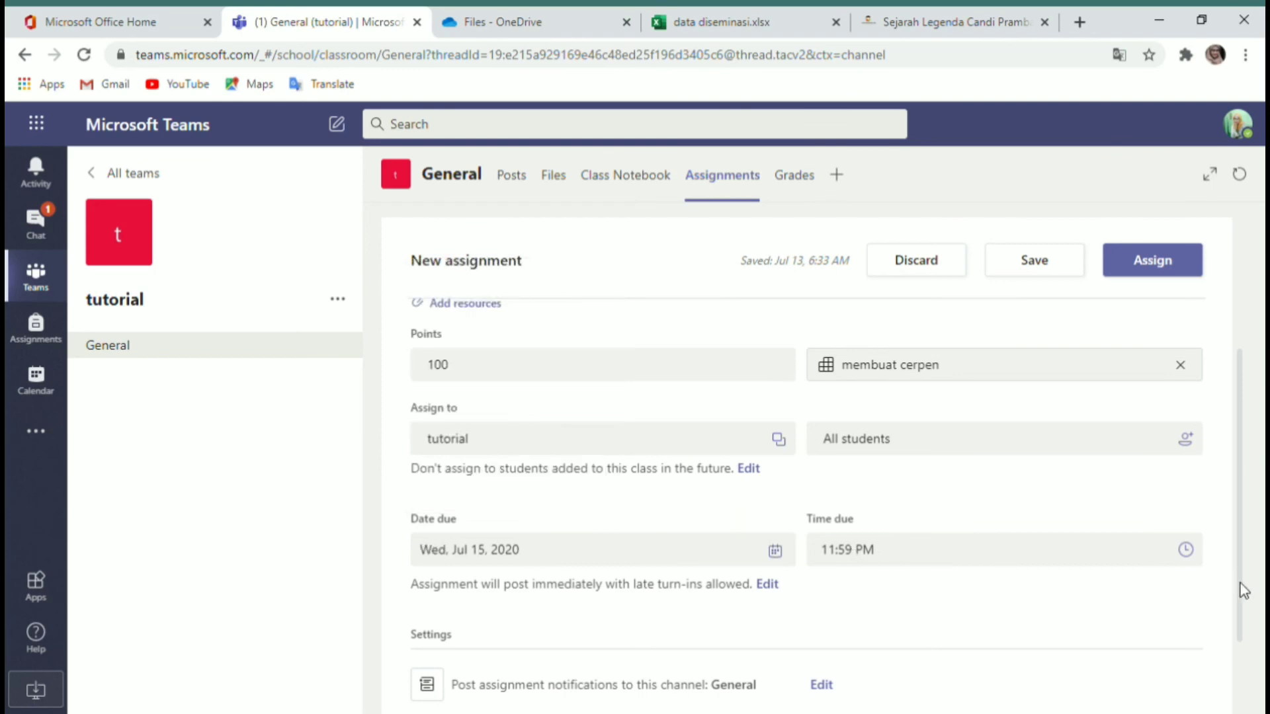
left_click_drag(1240, 582, 1244, 671)
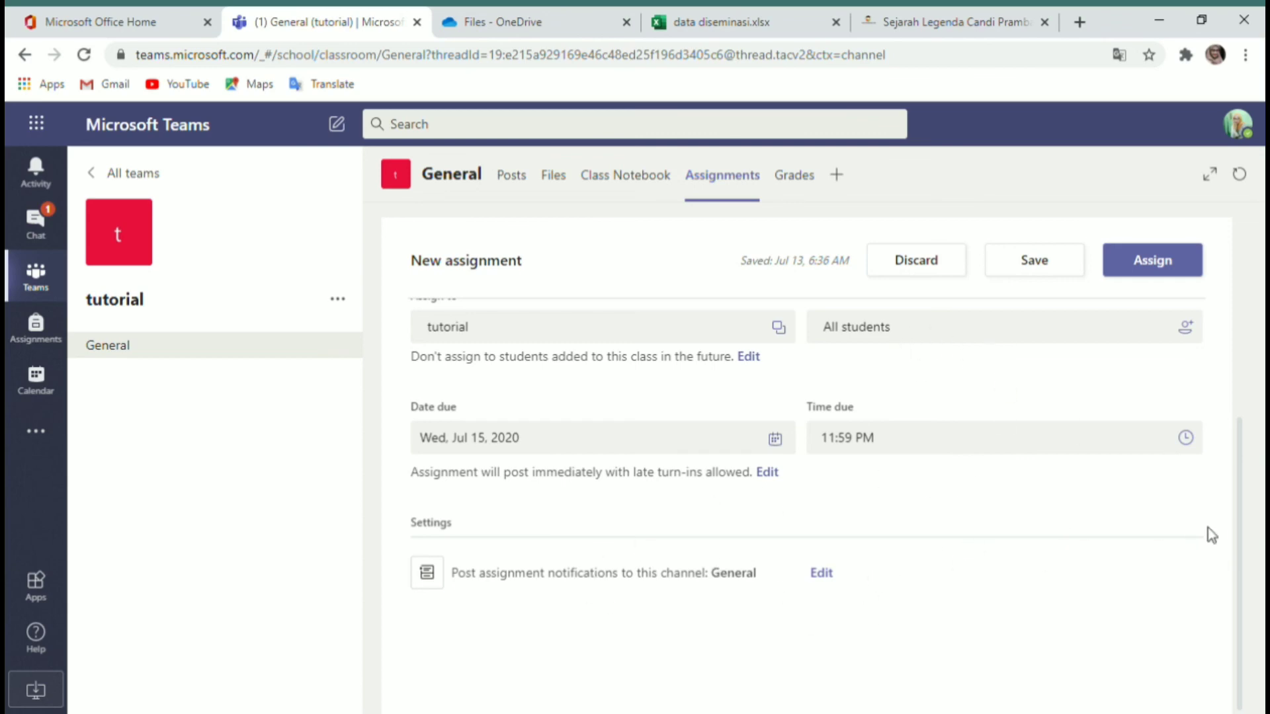
left_click_drag(1248, 569, 1200, 336)
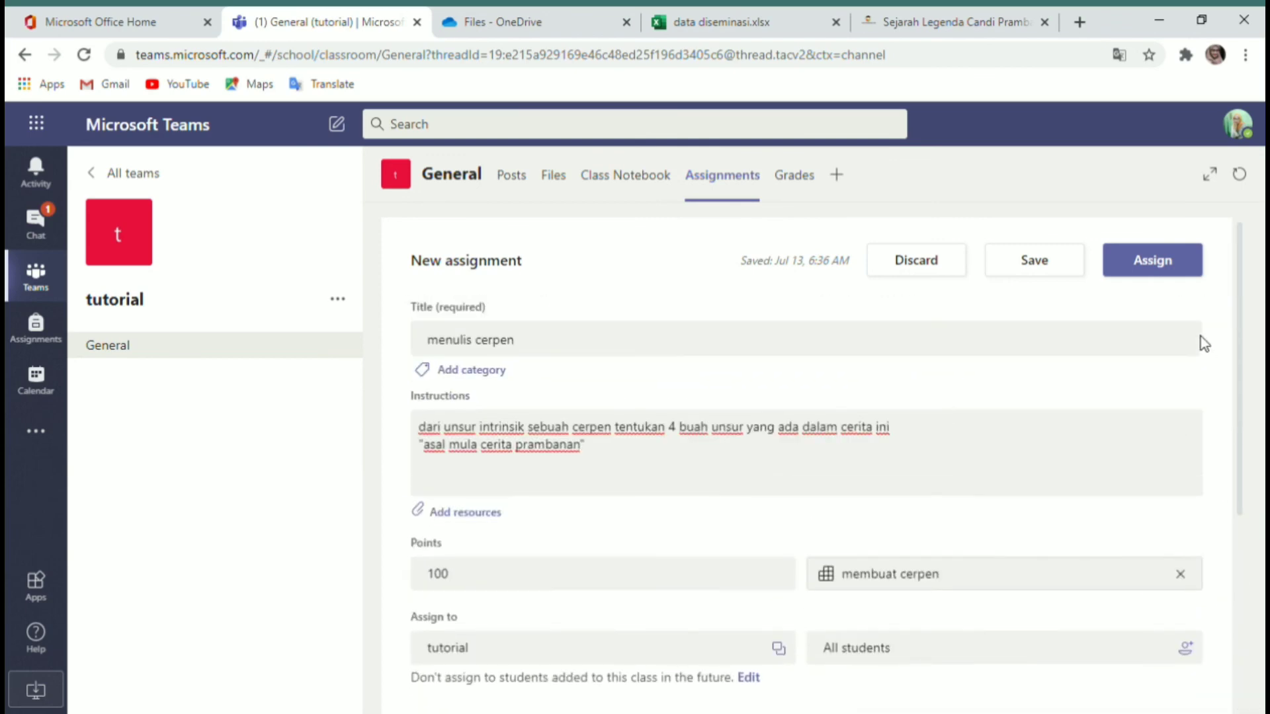
left_click(1160, 268)
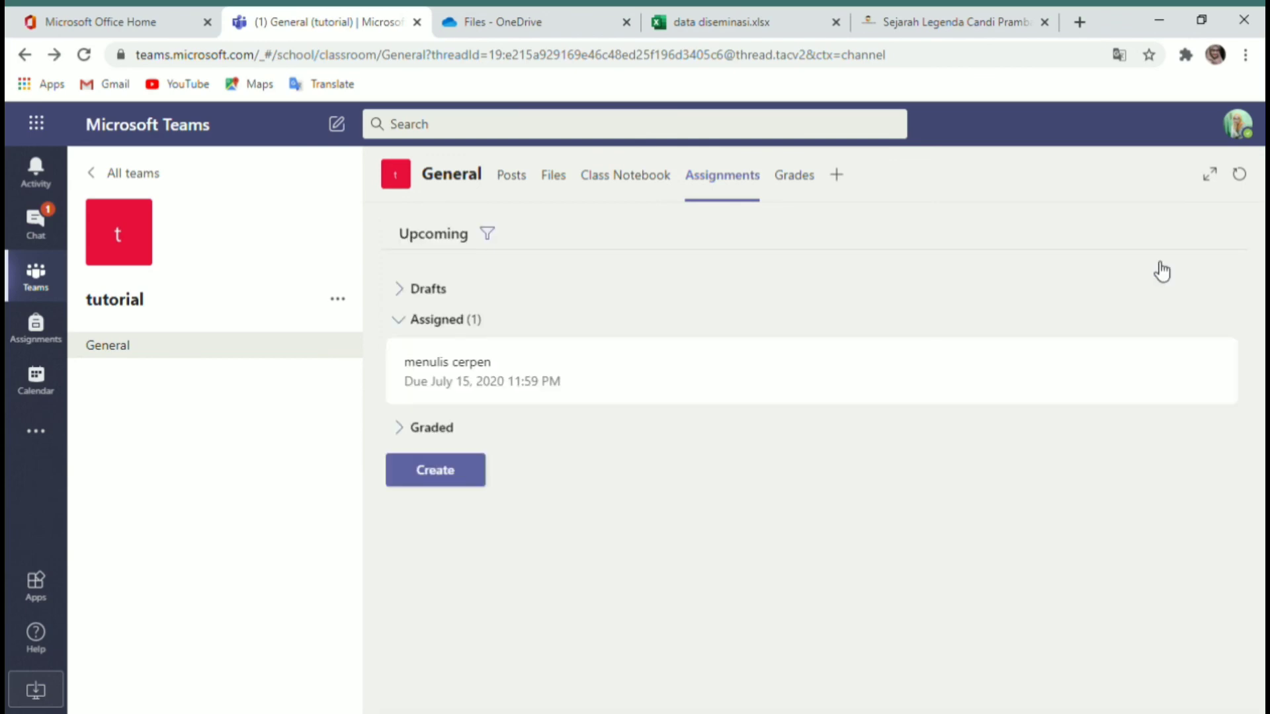